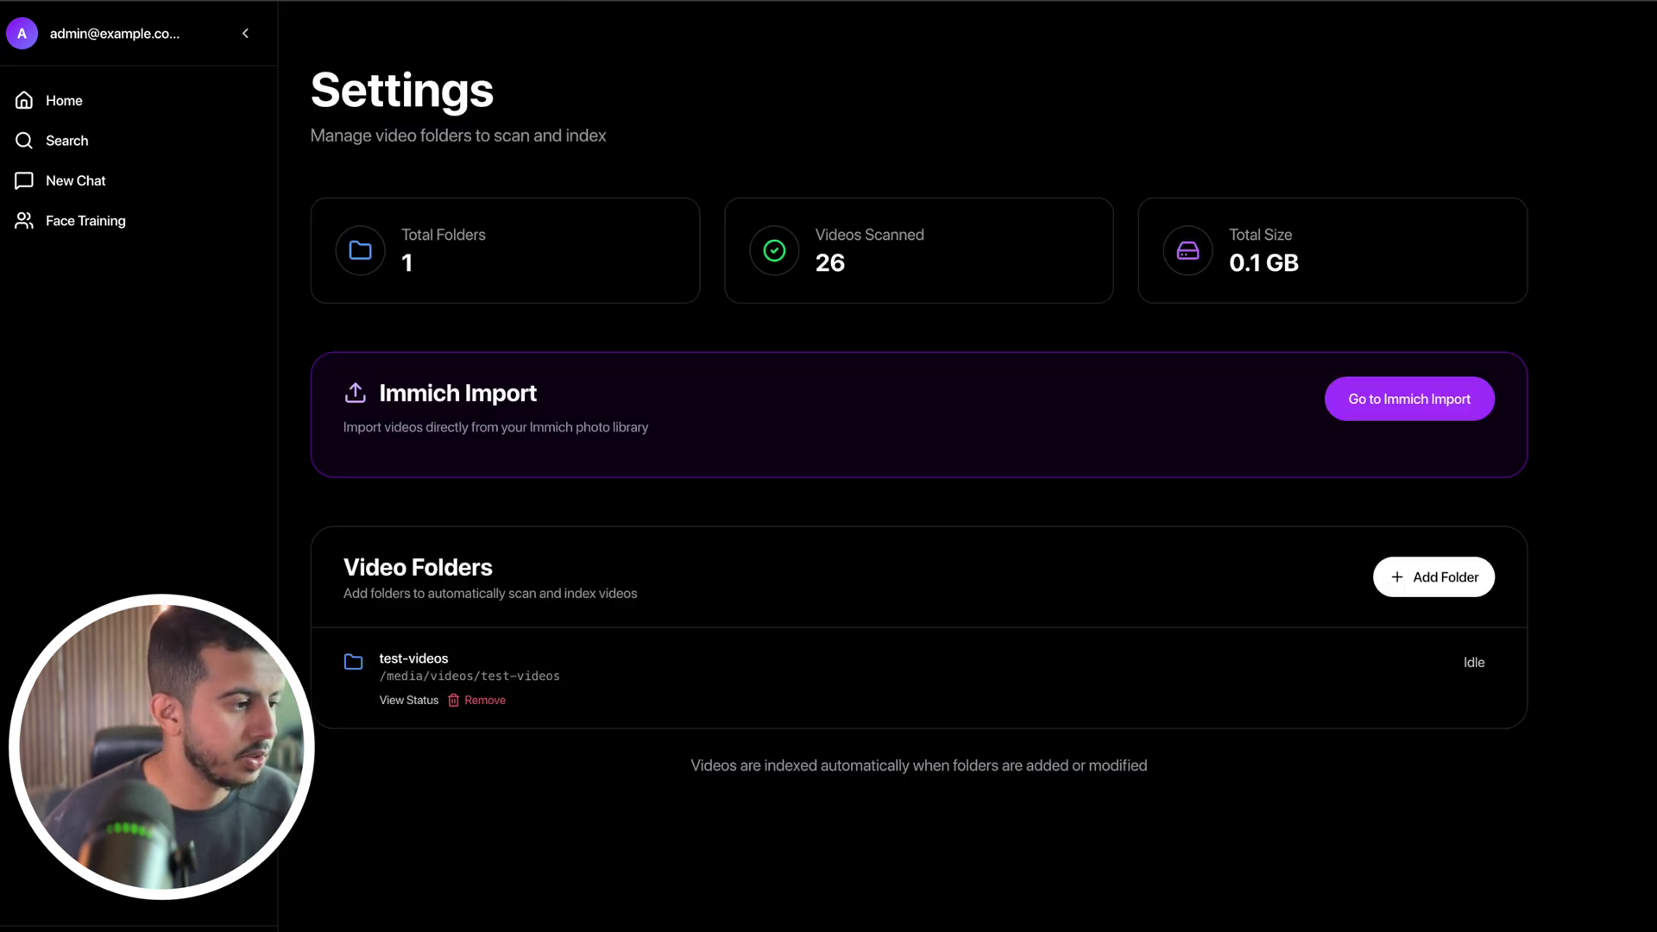
- Open Immich Import from Settings and highlight the list of required API scopes
click(1411, 405)
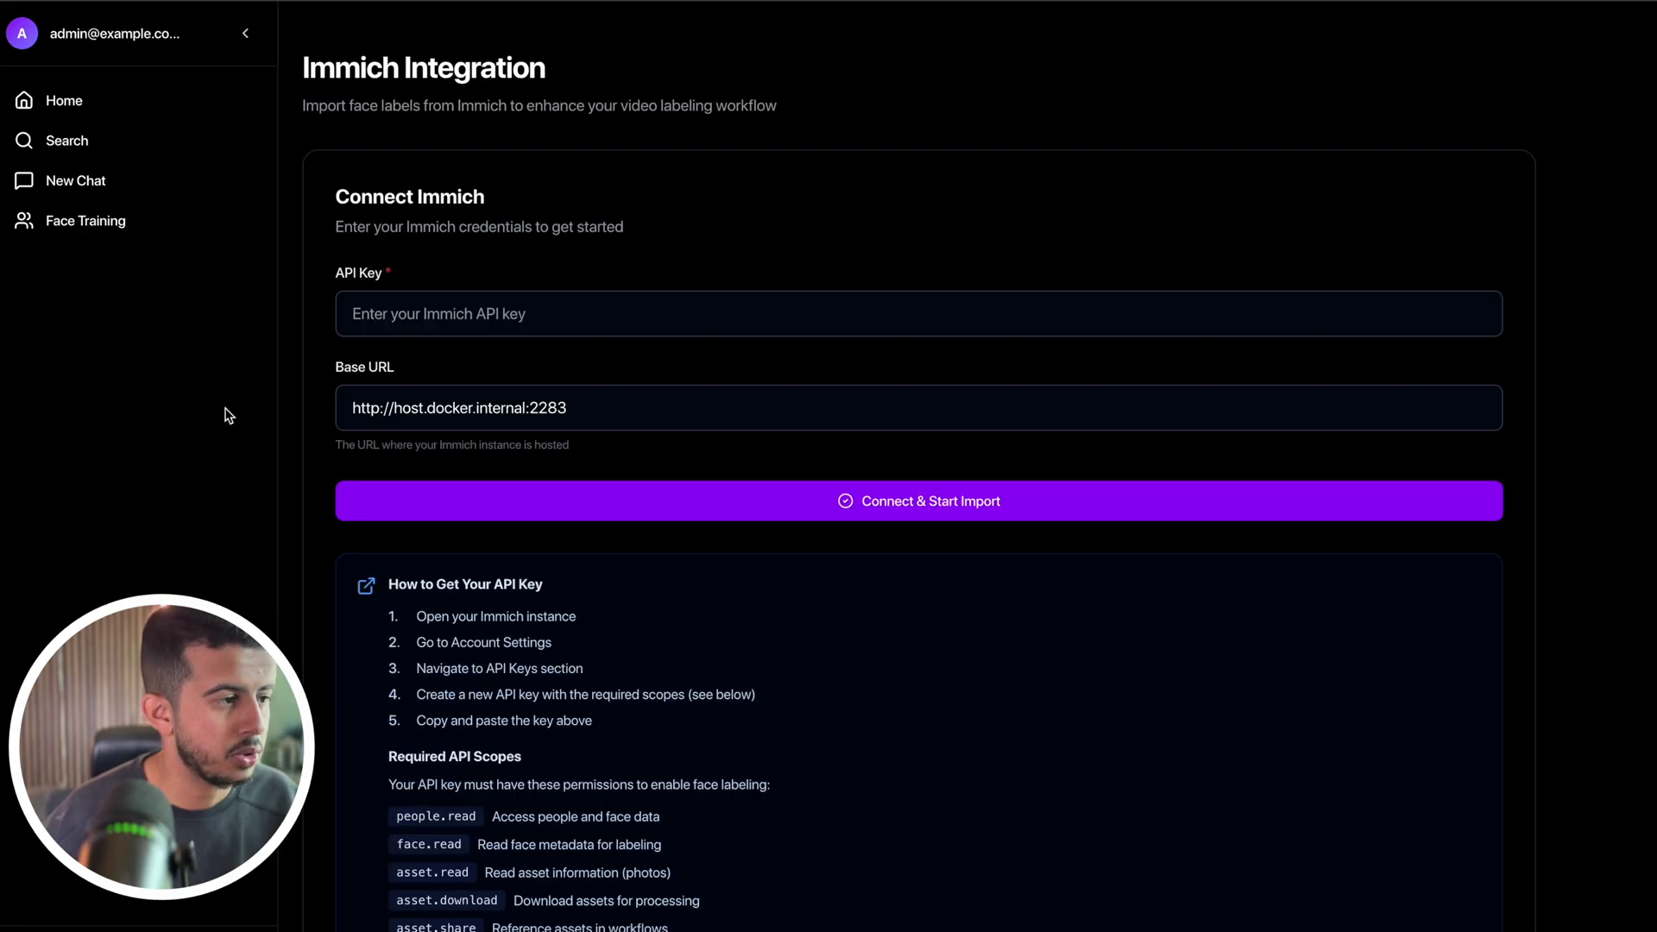
click(423, 333)
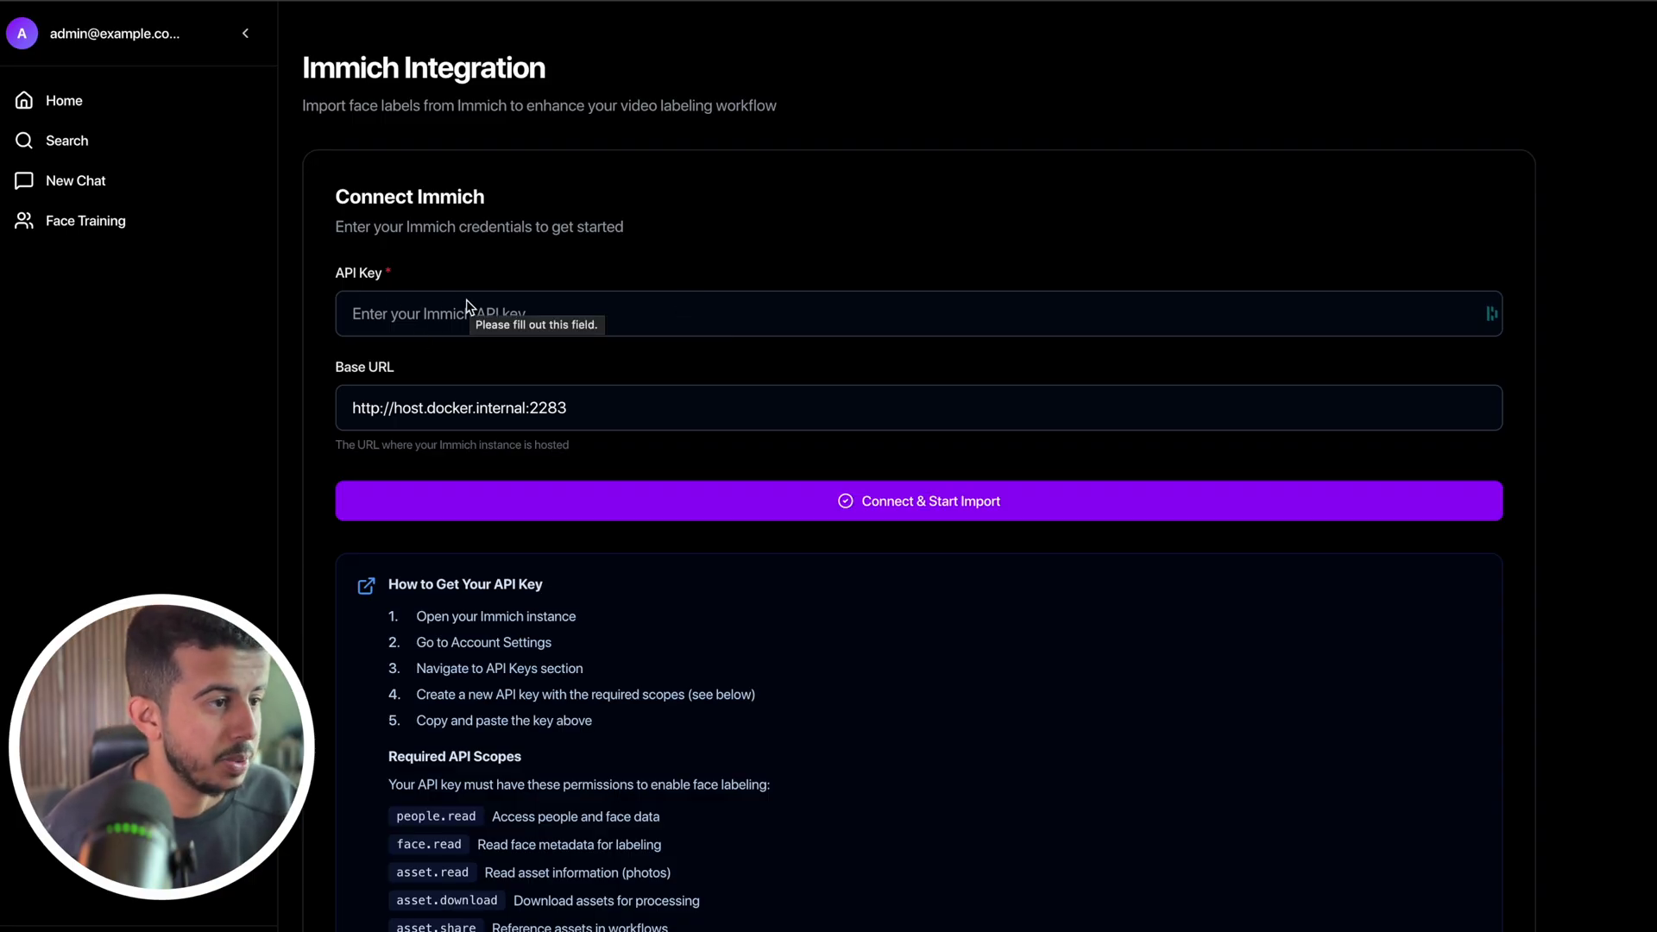
scroll(492, 474, down, 1)
drag(373, 760, 765, 899)
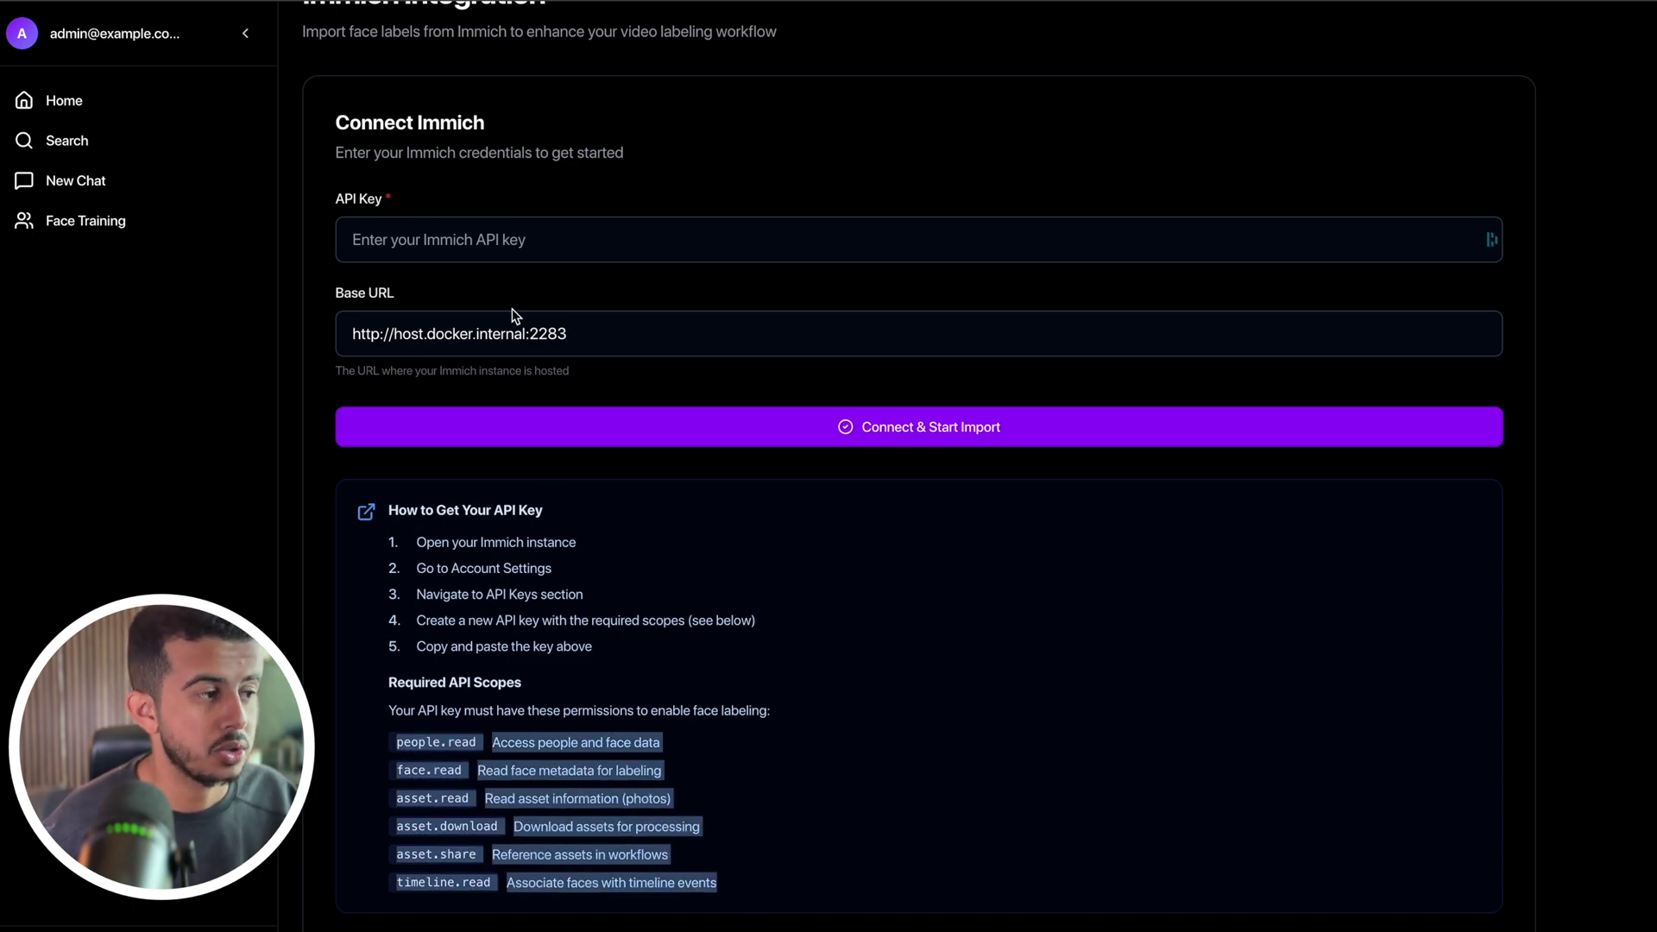
click(429, 240)
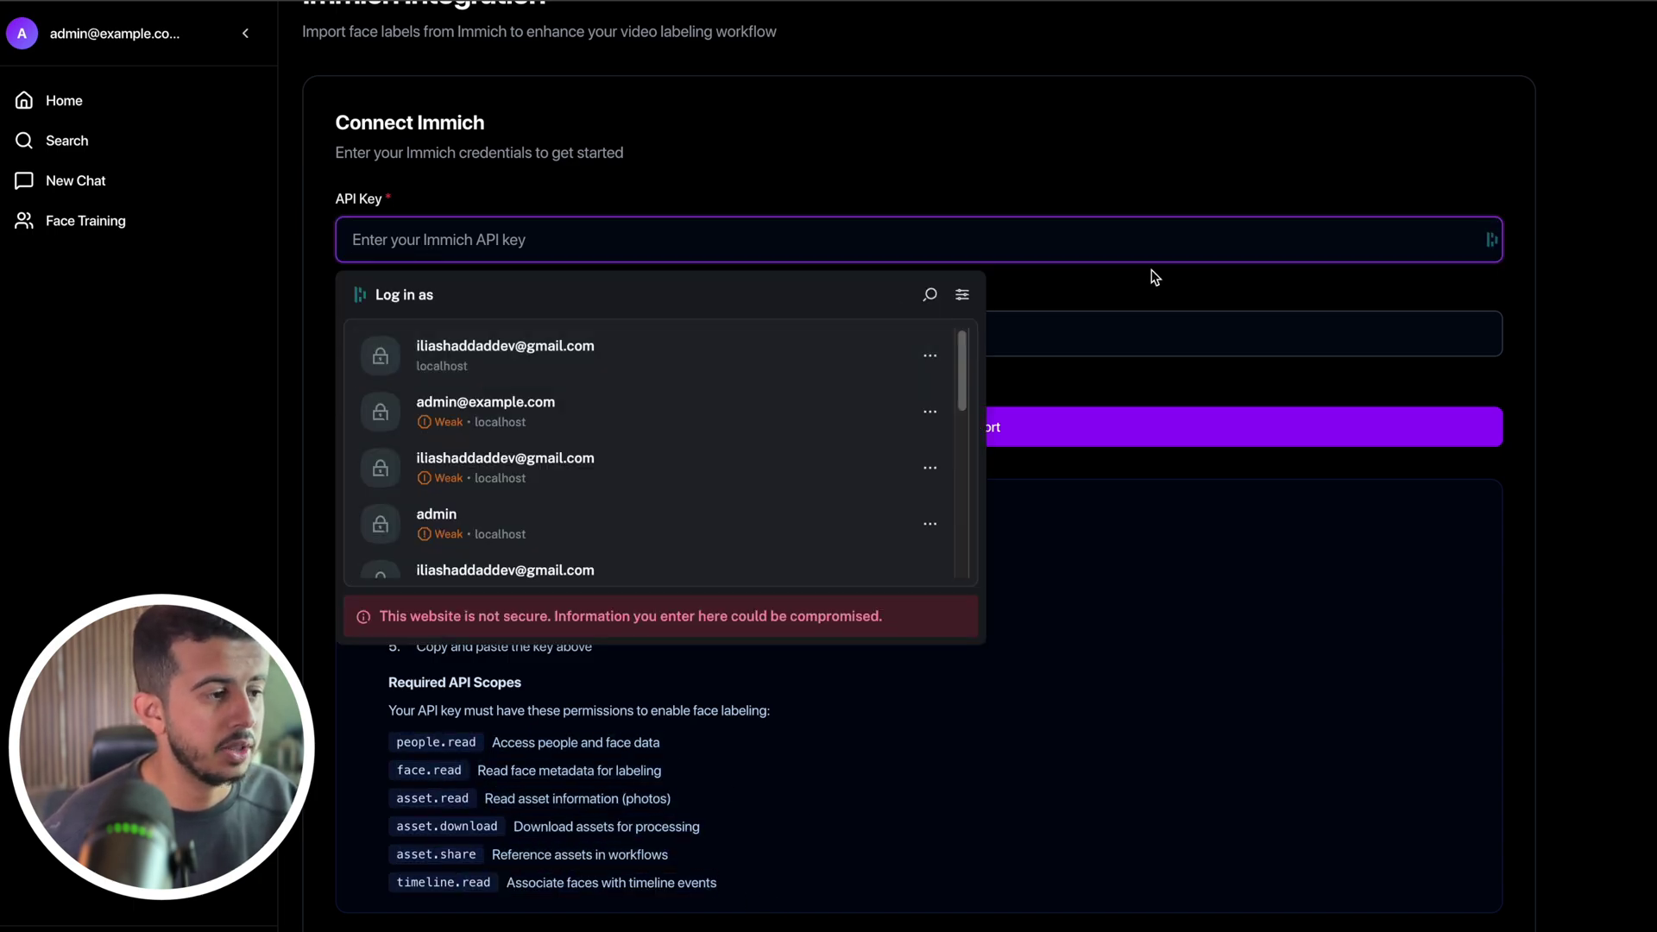
click(925, 359)
triple_click(483, 345)
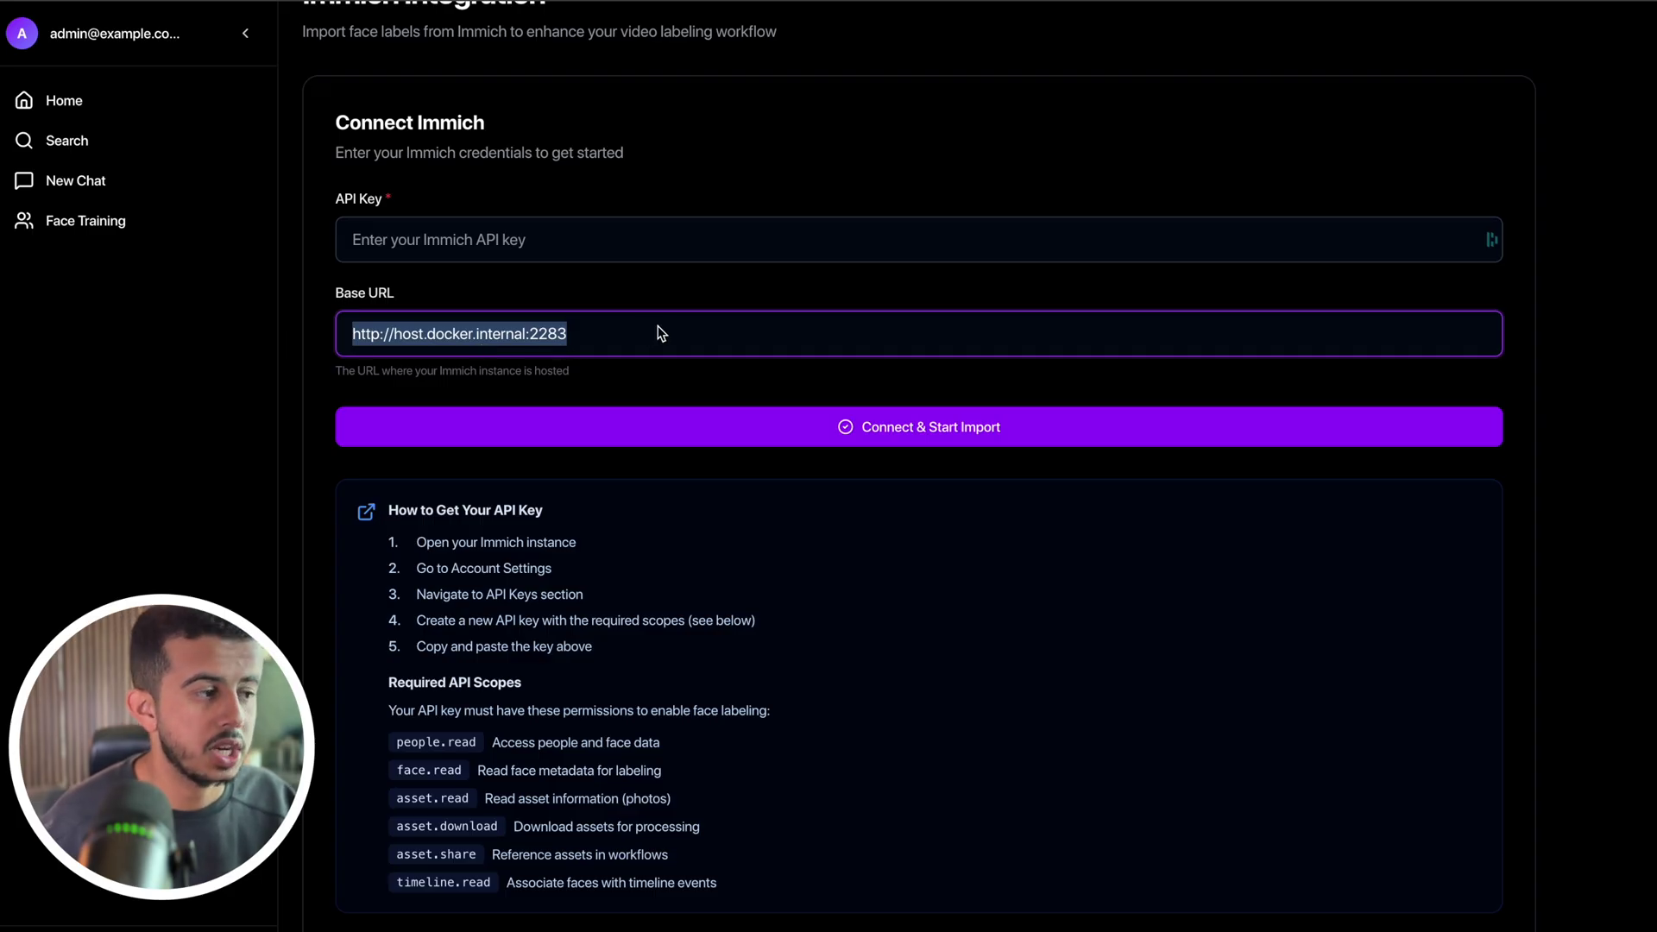
click(445, 240)
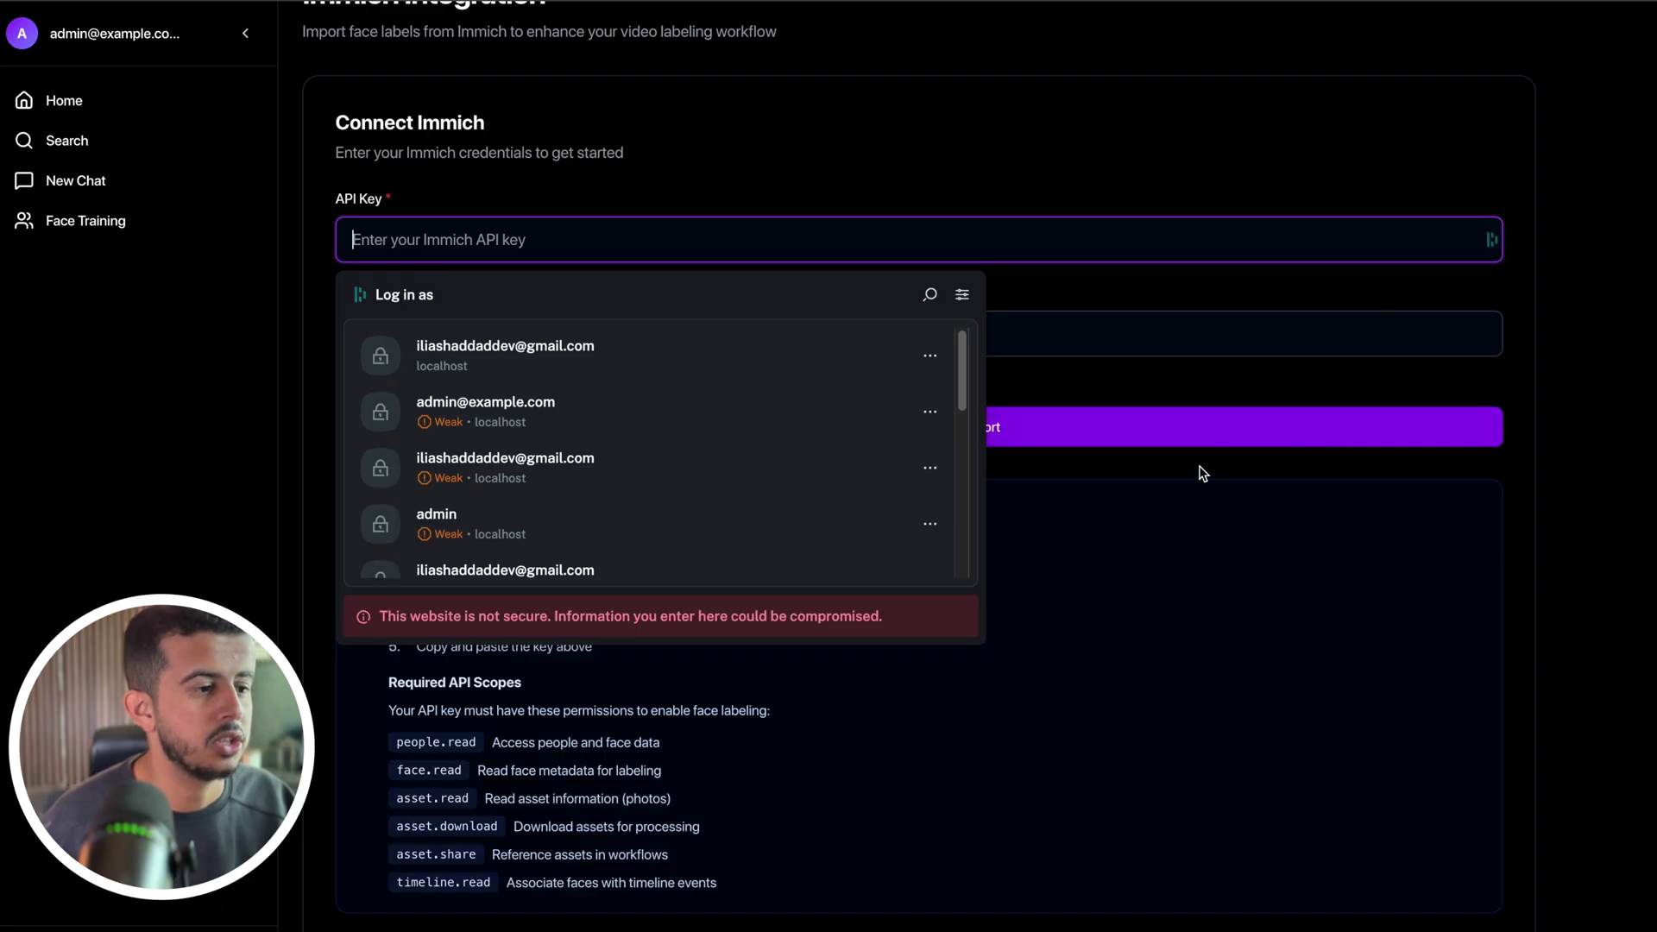
click(1167, 526)
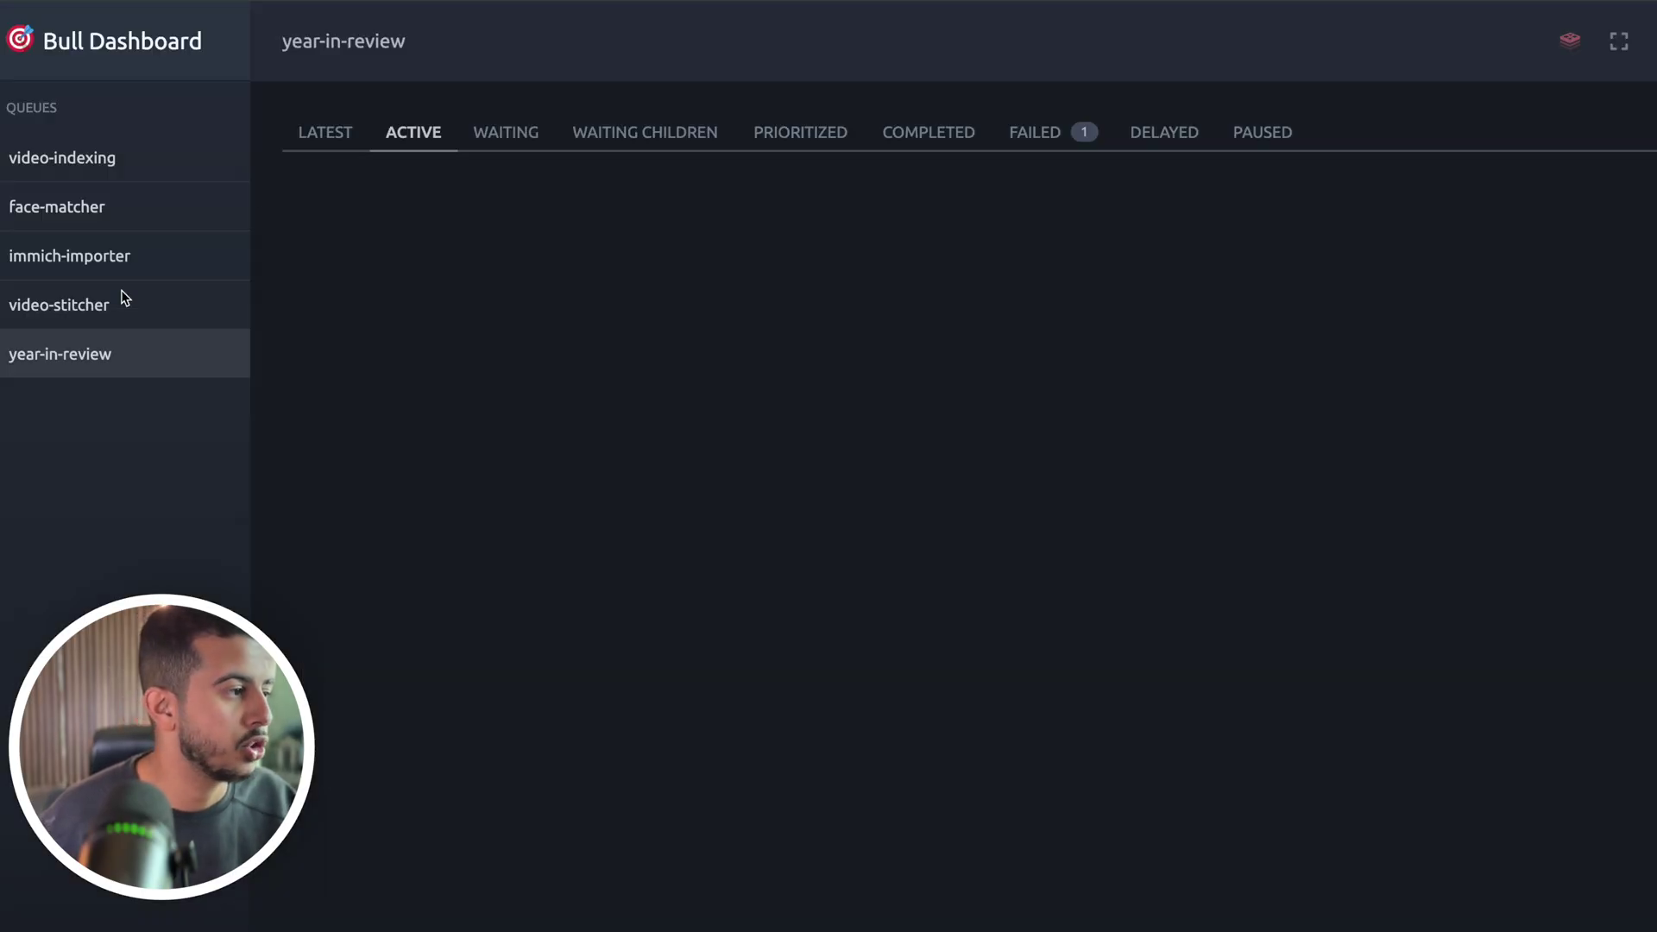
- Review the face-matcher, video-indexing and immich-importer queues, then go to Face Training
click(76, 210)
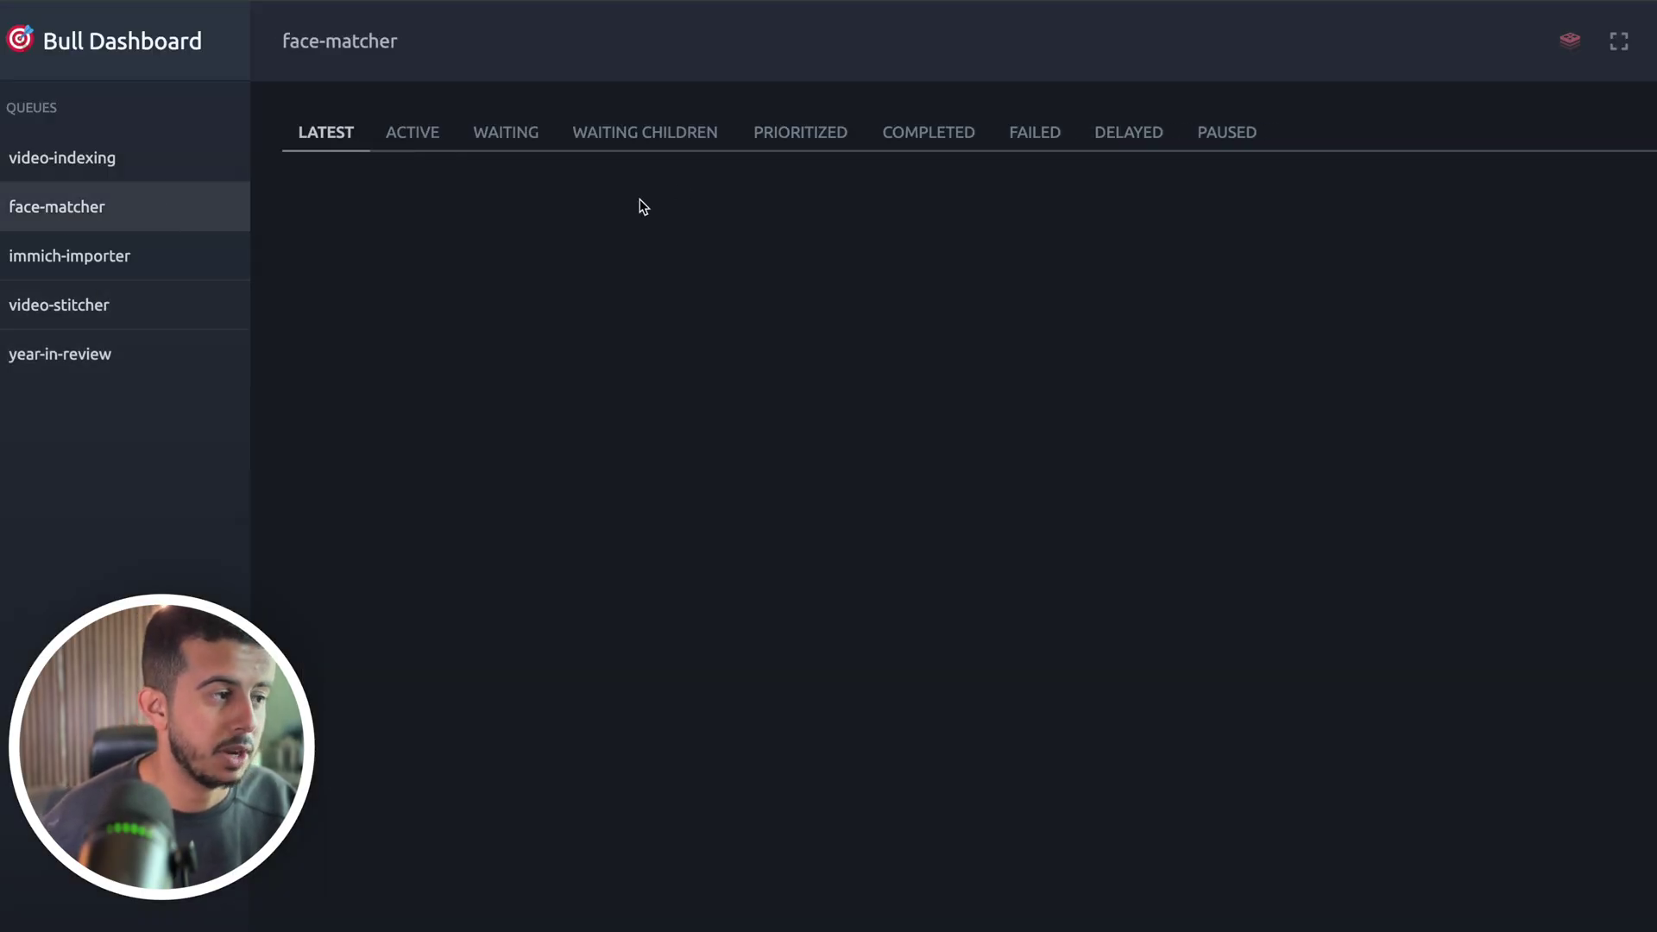
click(93, 164)
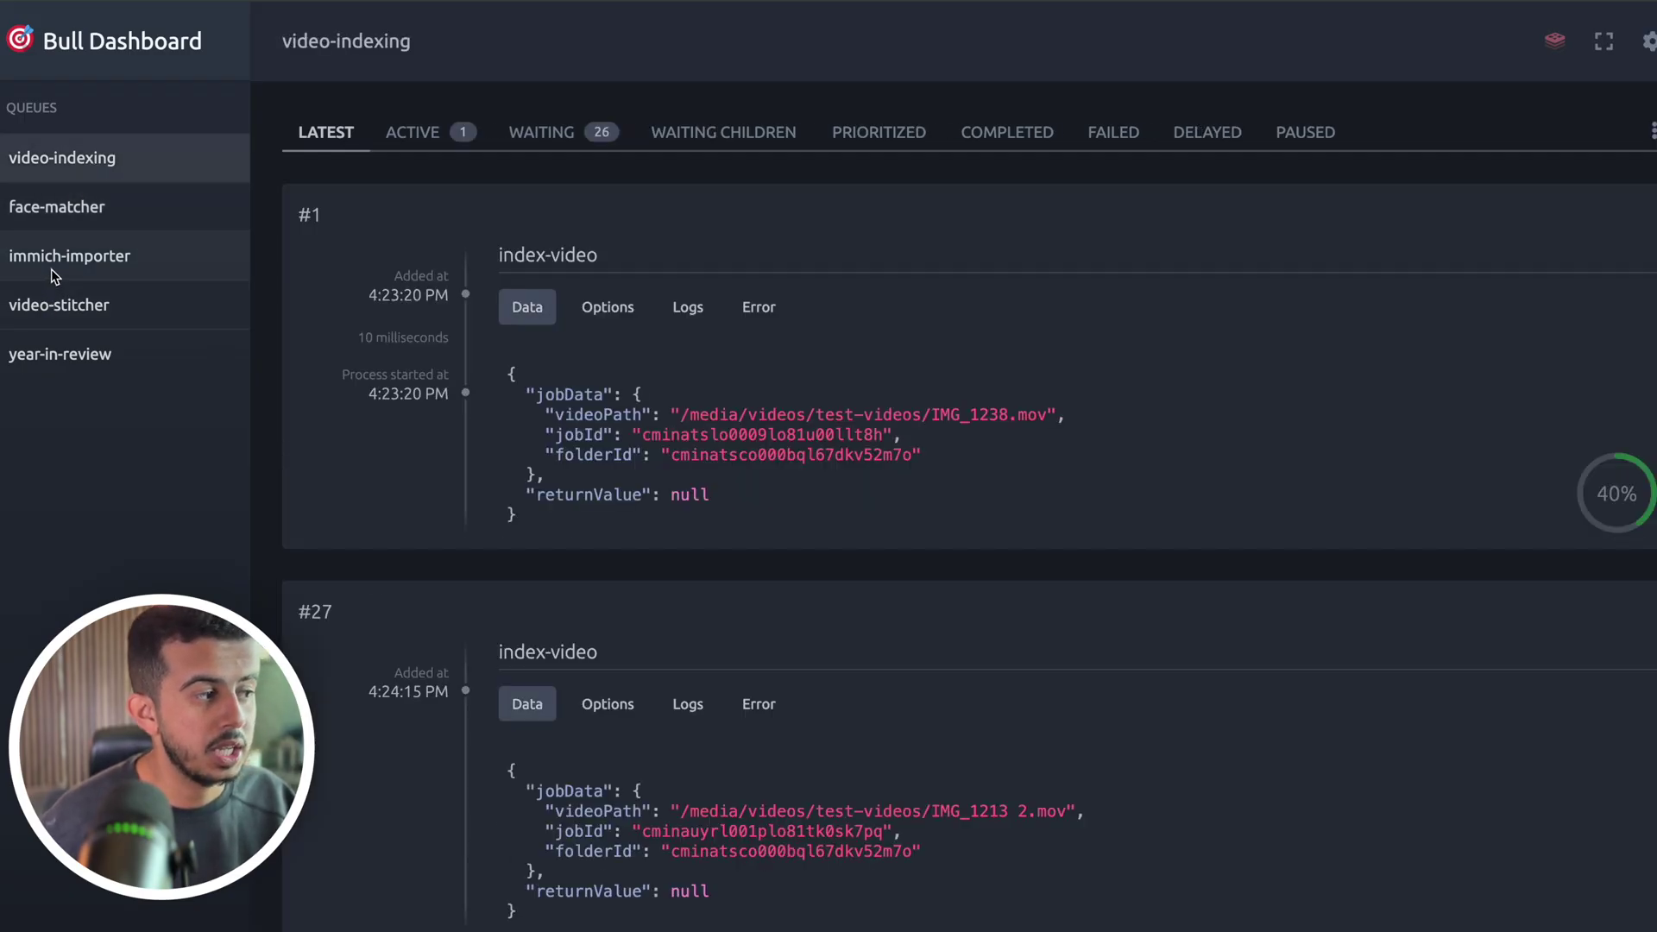
click(119, 264)
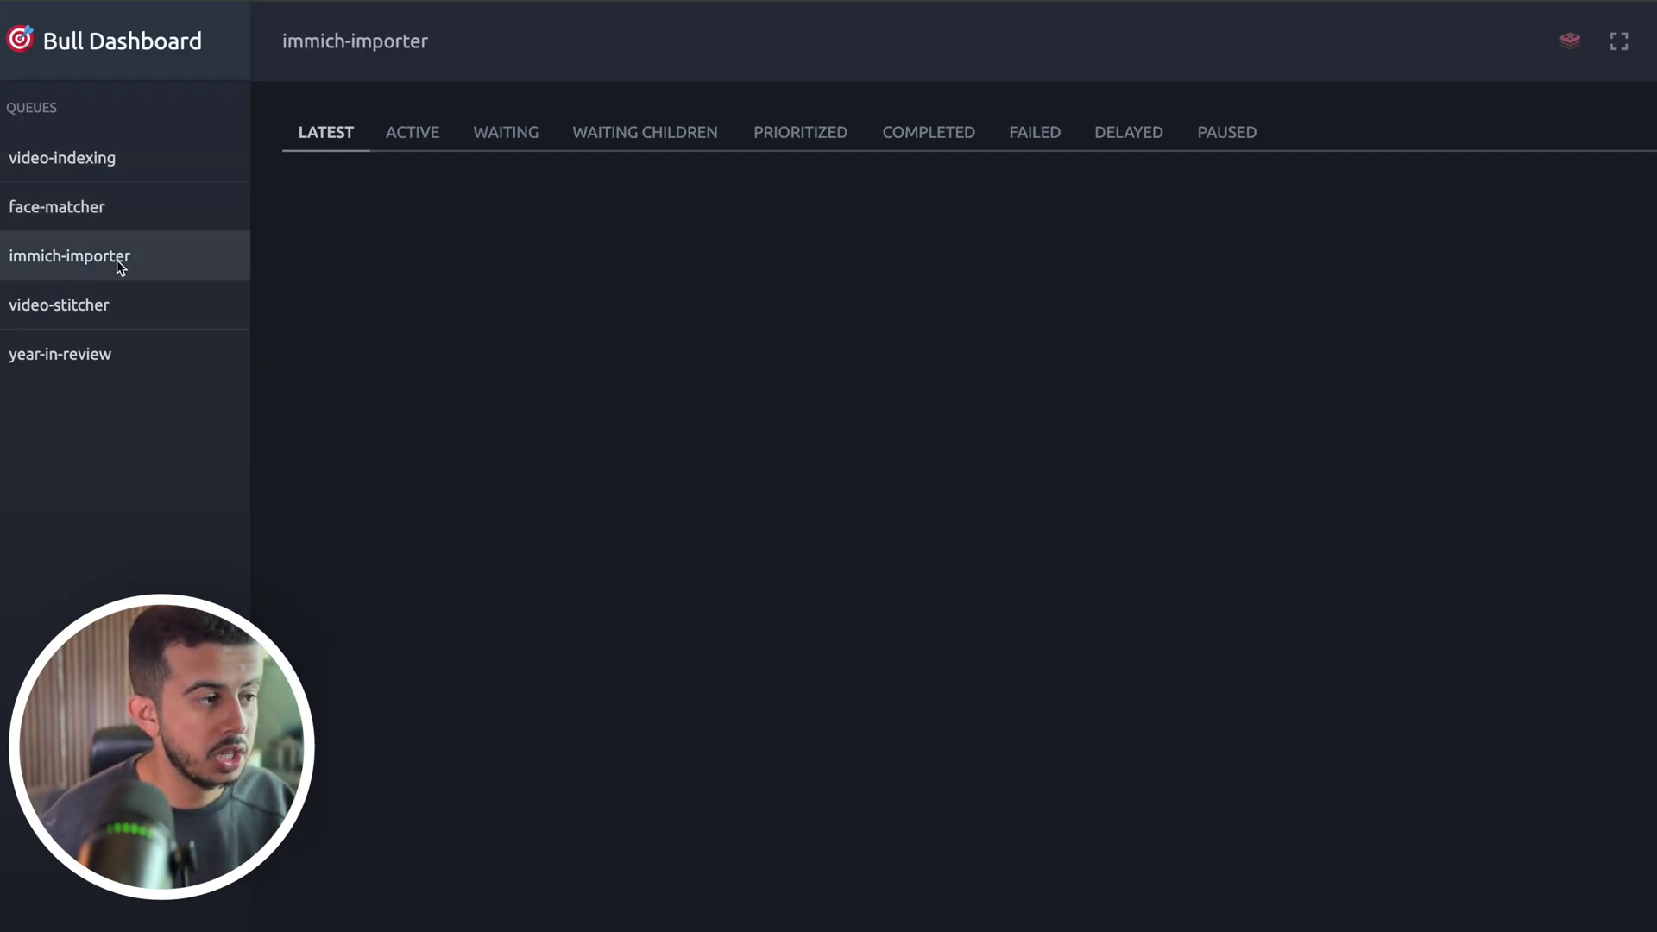
click(71, 206)
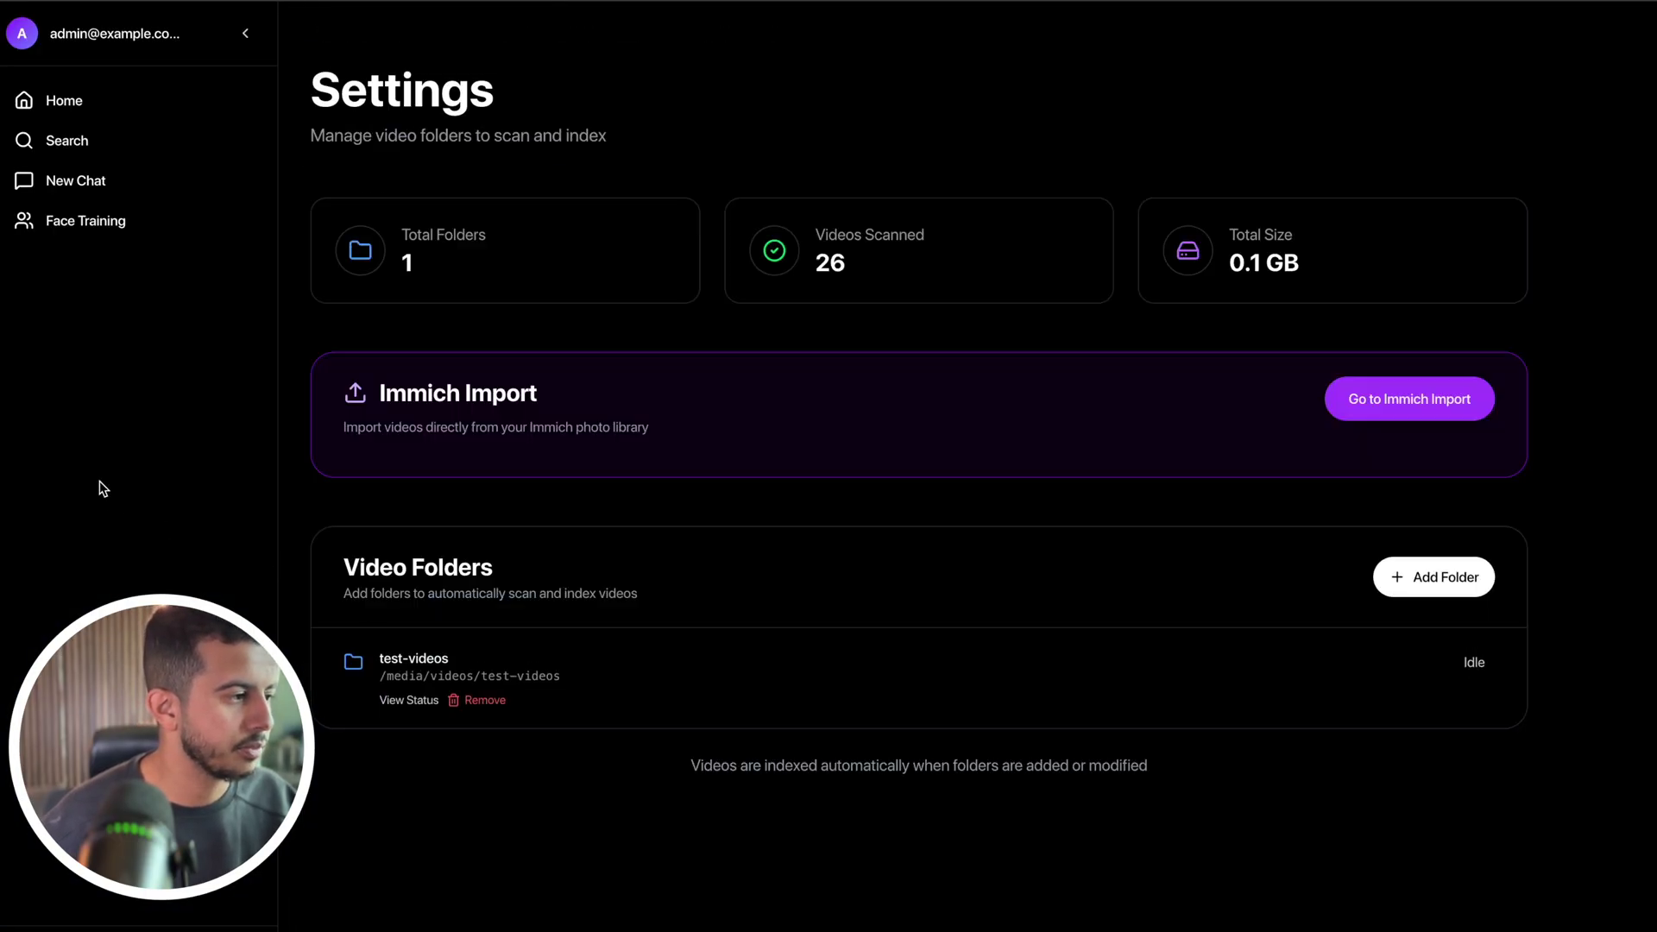
click(43, 224)
- Select two faces of the man in glasses and label them as his existing person
scroll(481, 670, down, 4)
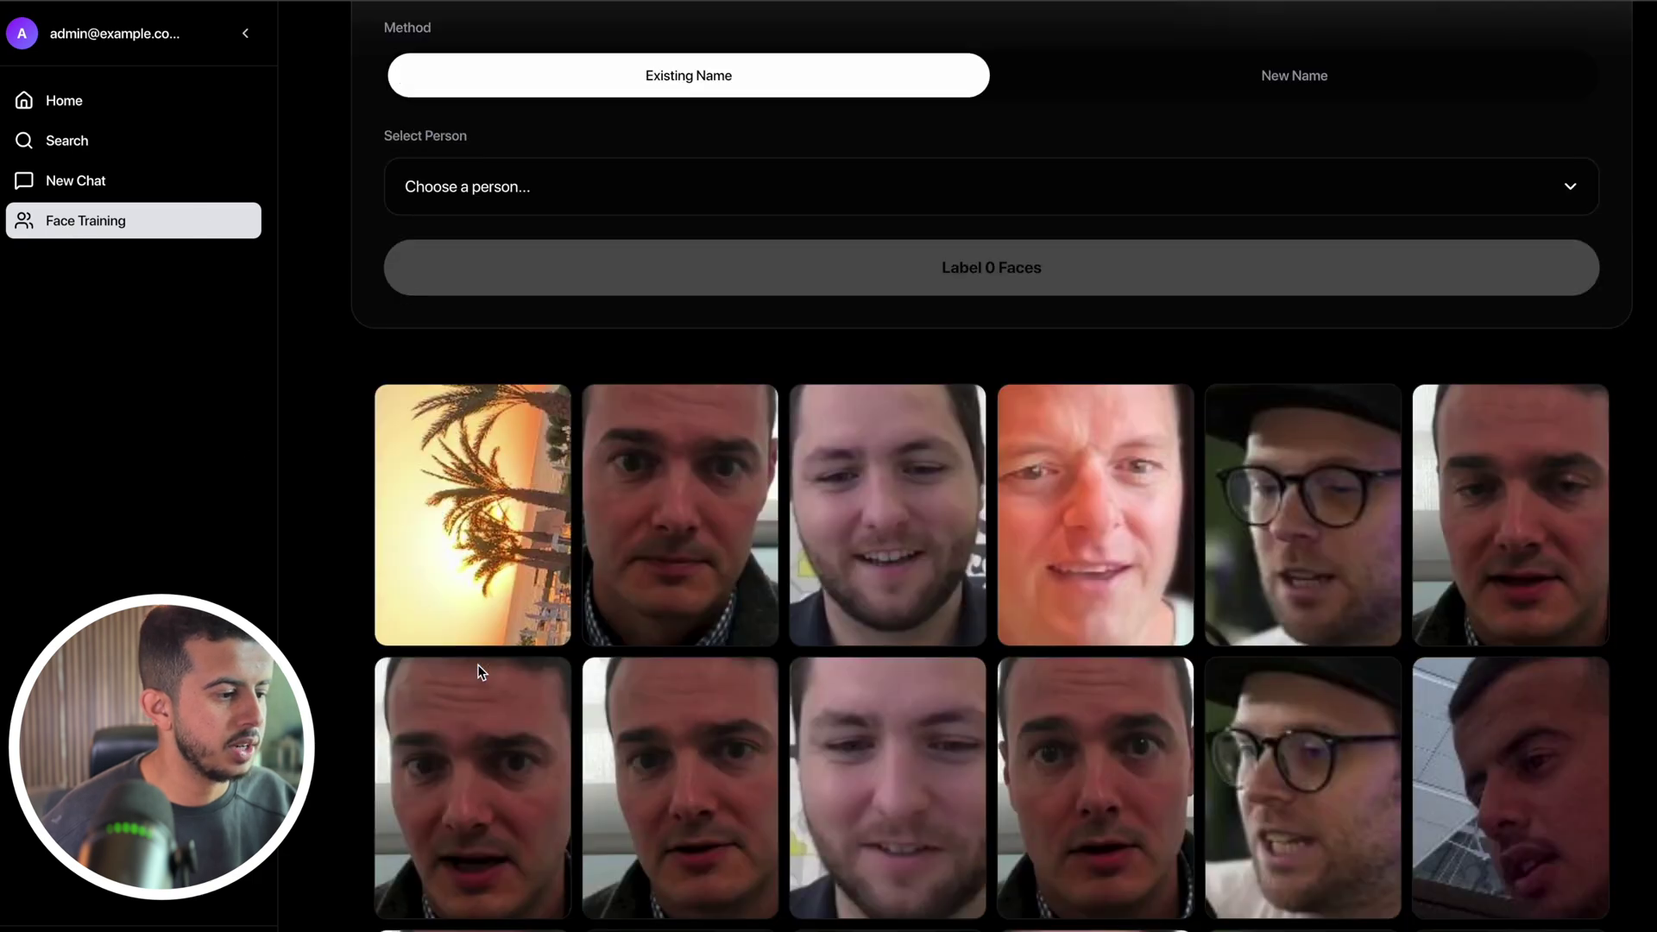
scroll(845, 604, down, 4)
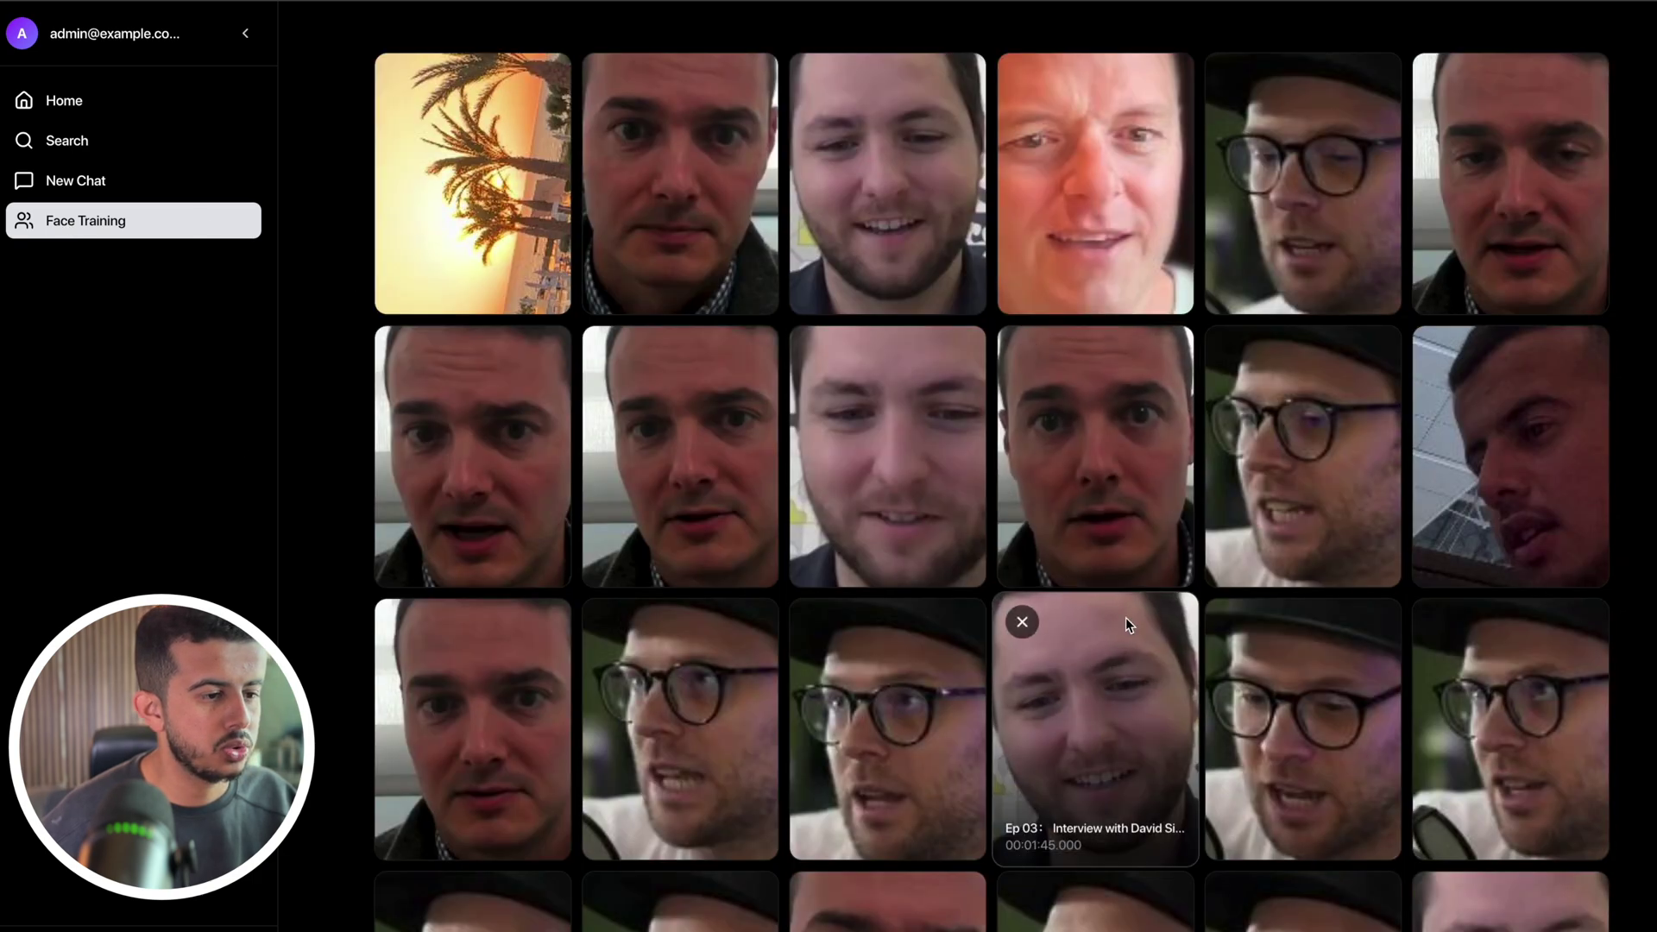
click(1240, 480)
click(1253, 249)
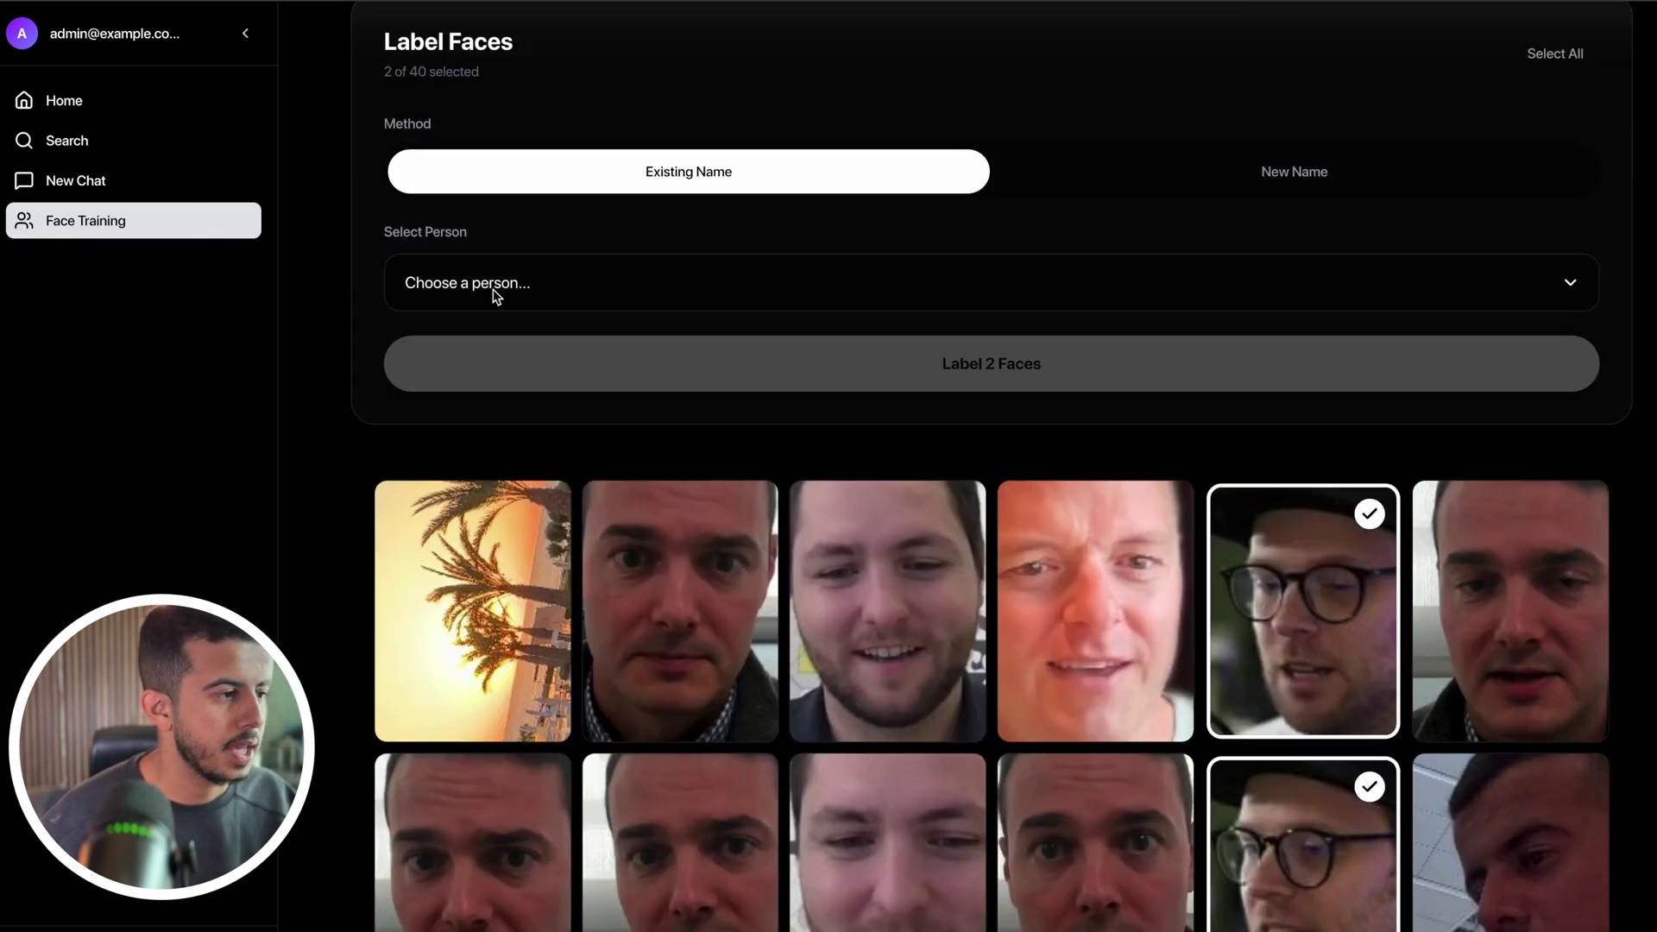
click(518, 293)
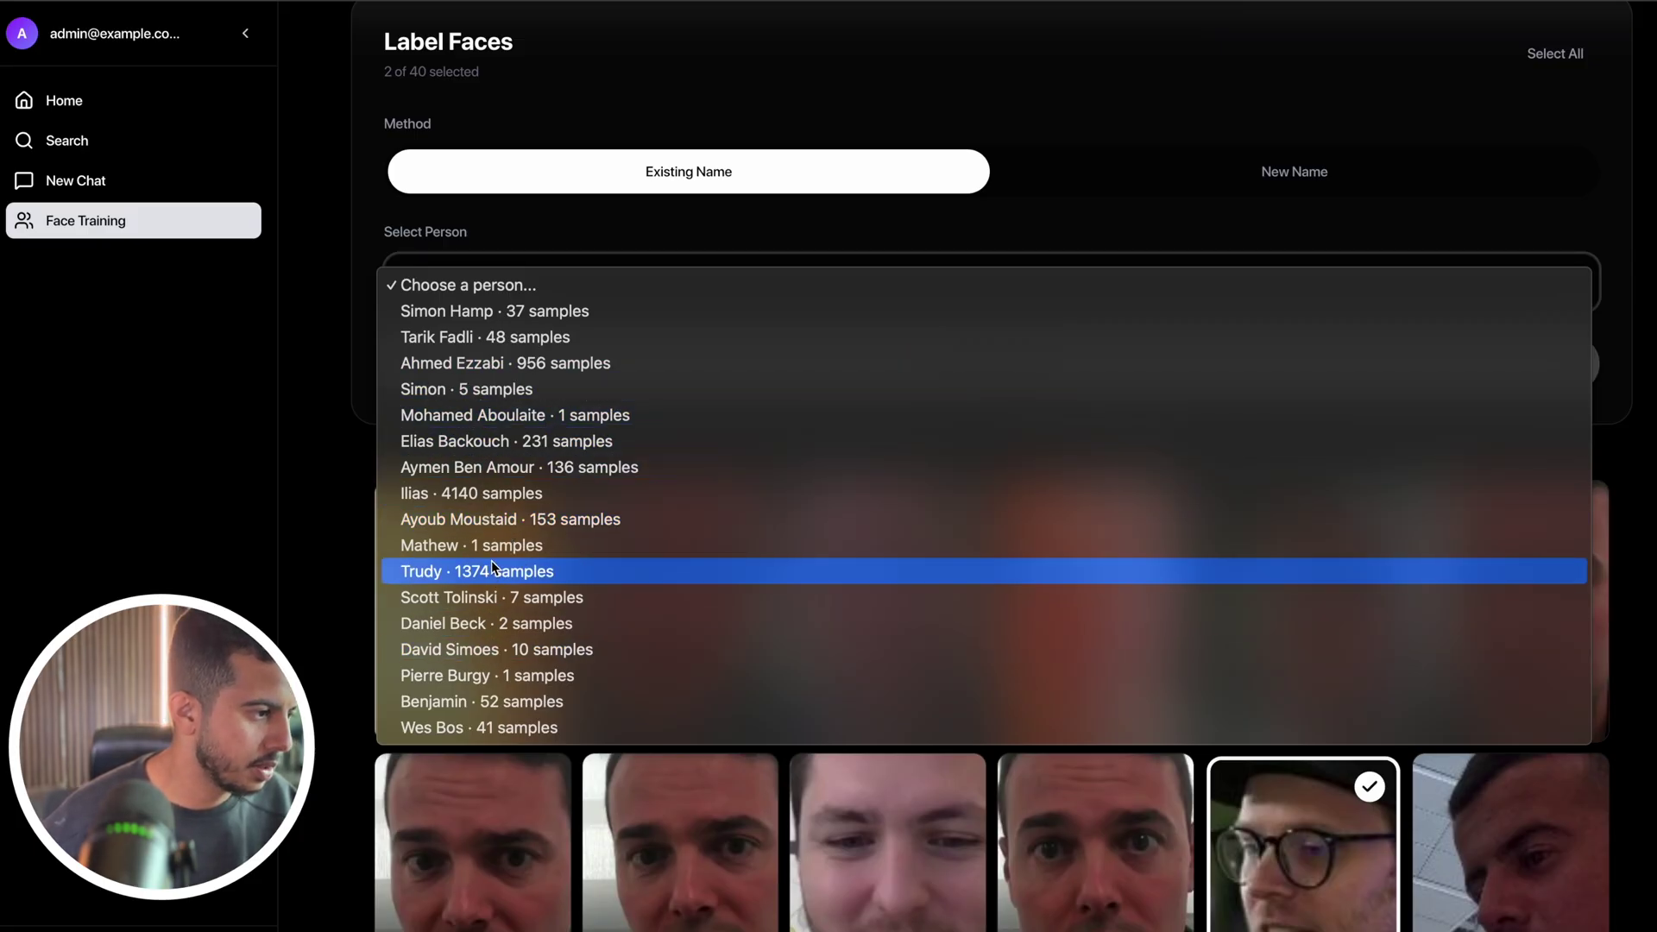
key(Escape)
click(792, 449)
click(875, 364)
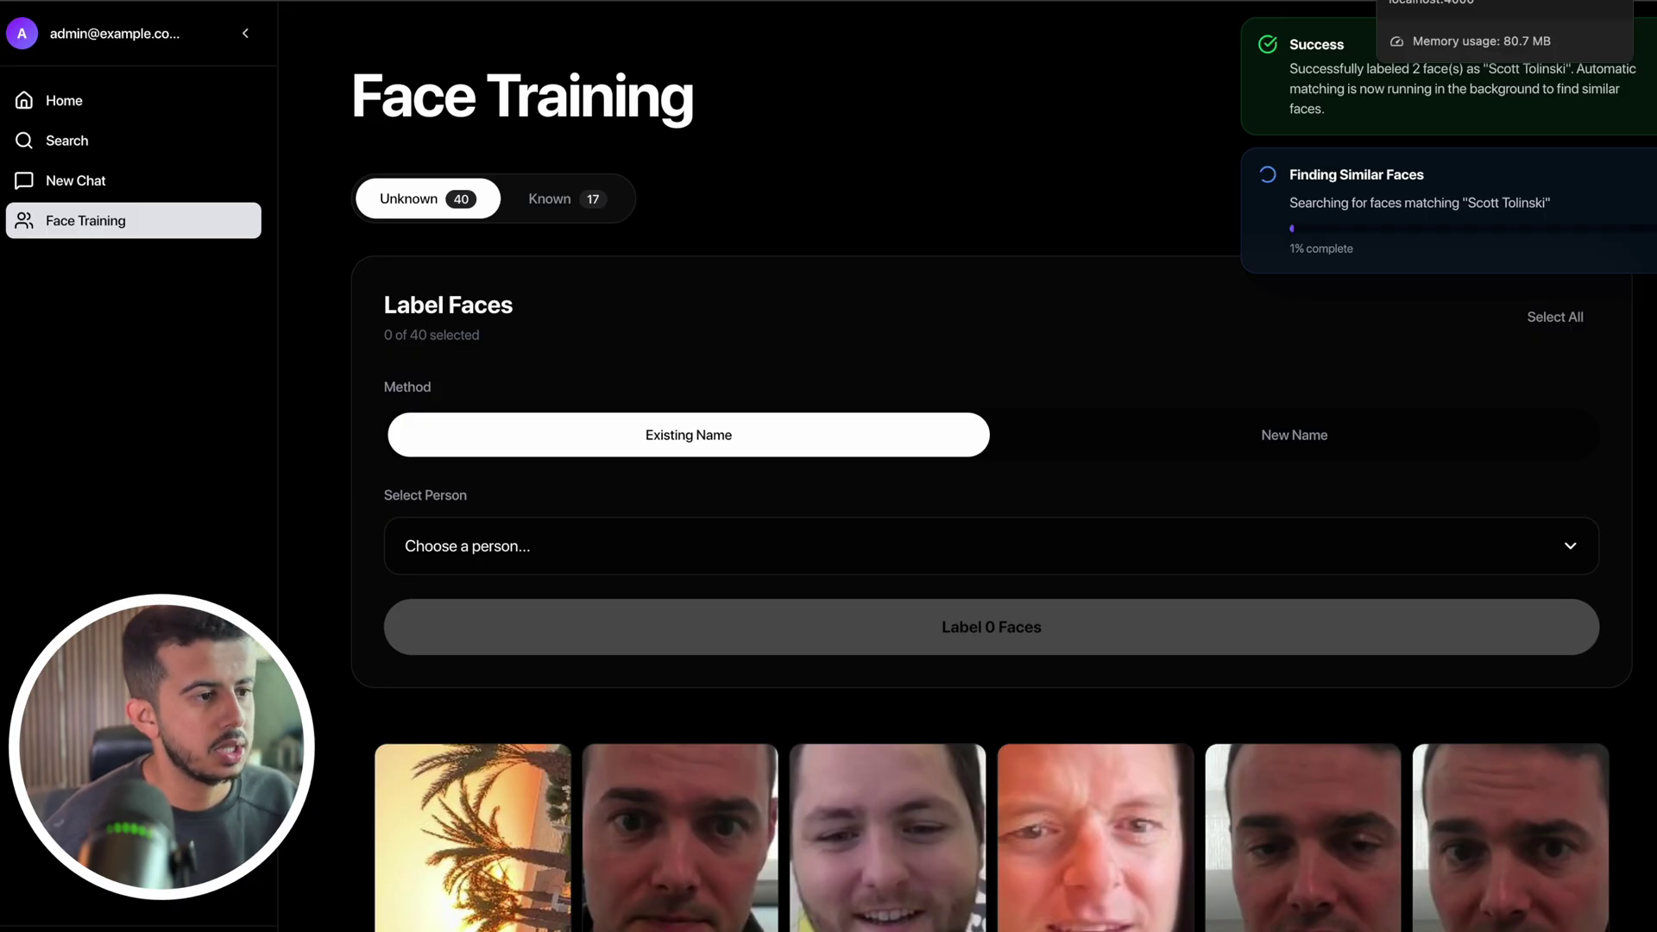
- Check the active face-matcher job and its reference face data in Bull Dashboard
key(ctrl+Tab)
click(121, 207)
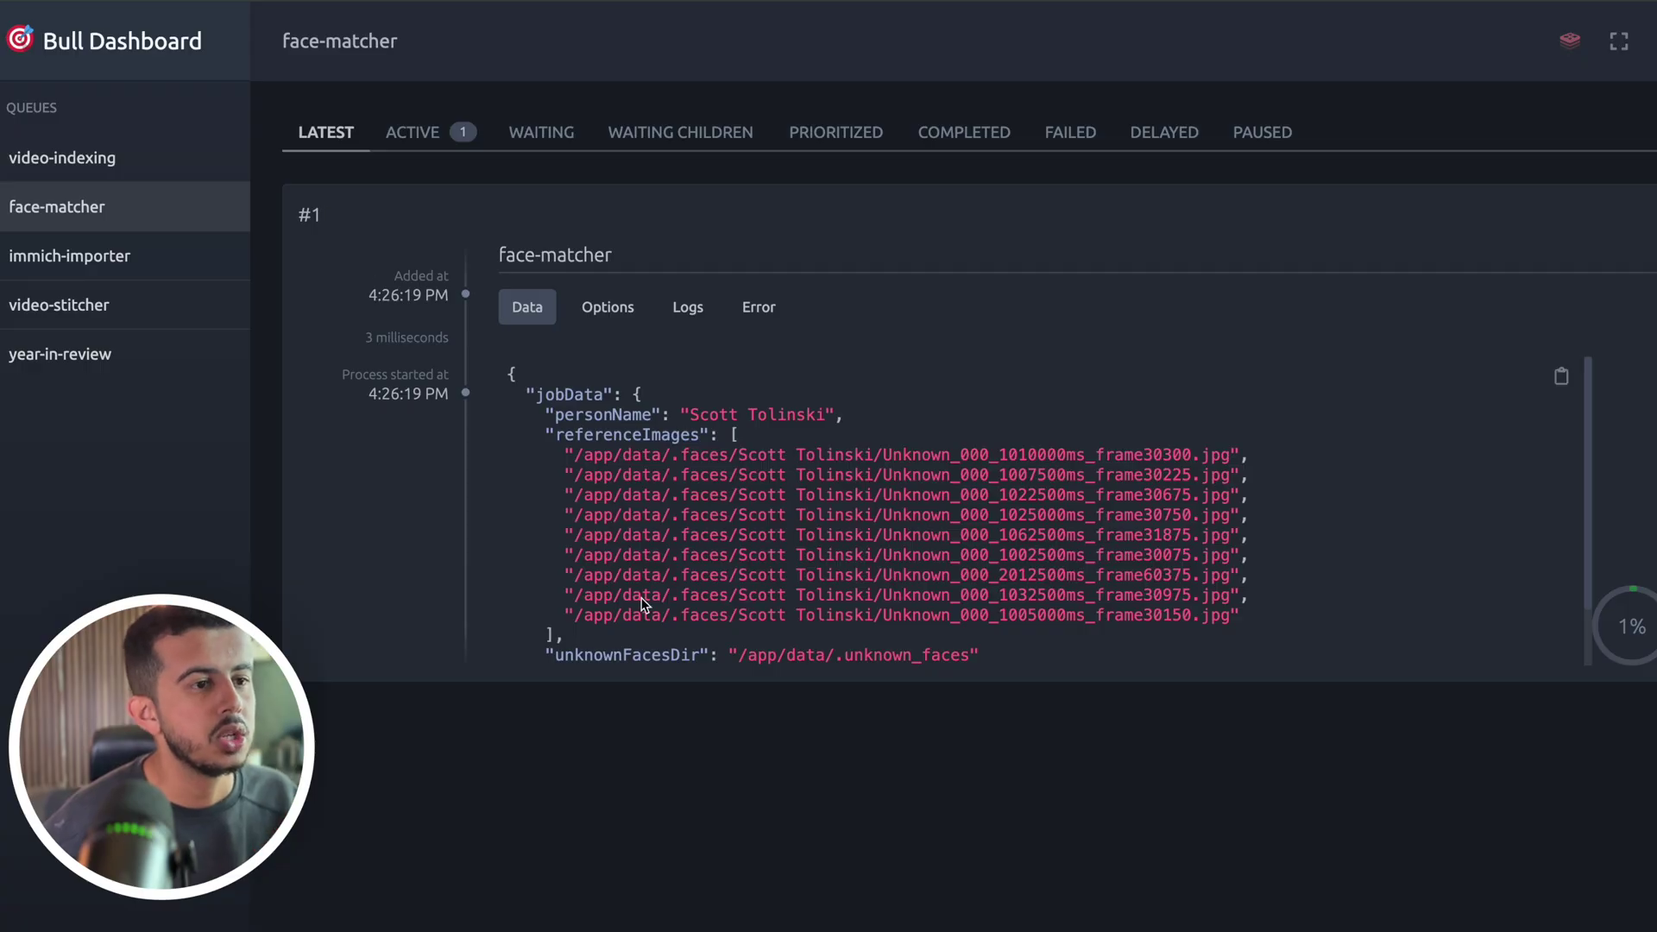
key(ctrl+shift+Tab)
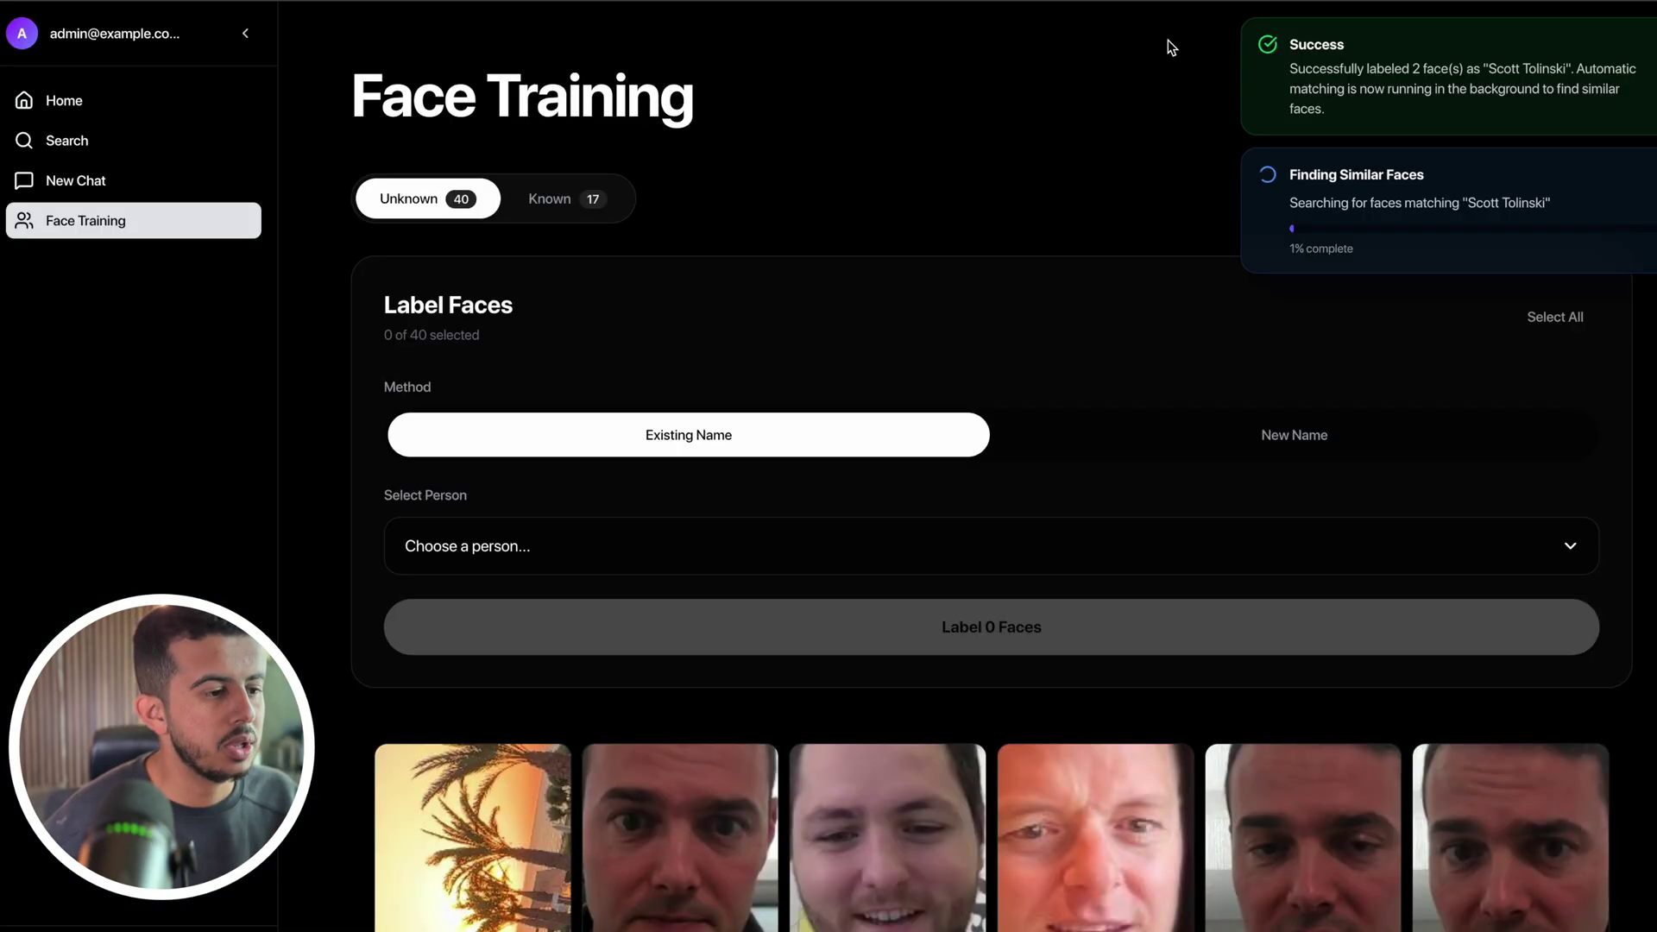
- Scroll through the video library's home gallery of 173 videos
scroll(987, 485, down, 3)
scroll(1390, 649, down, 4)
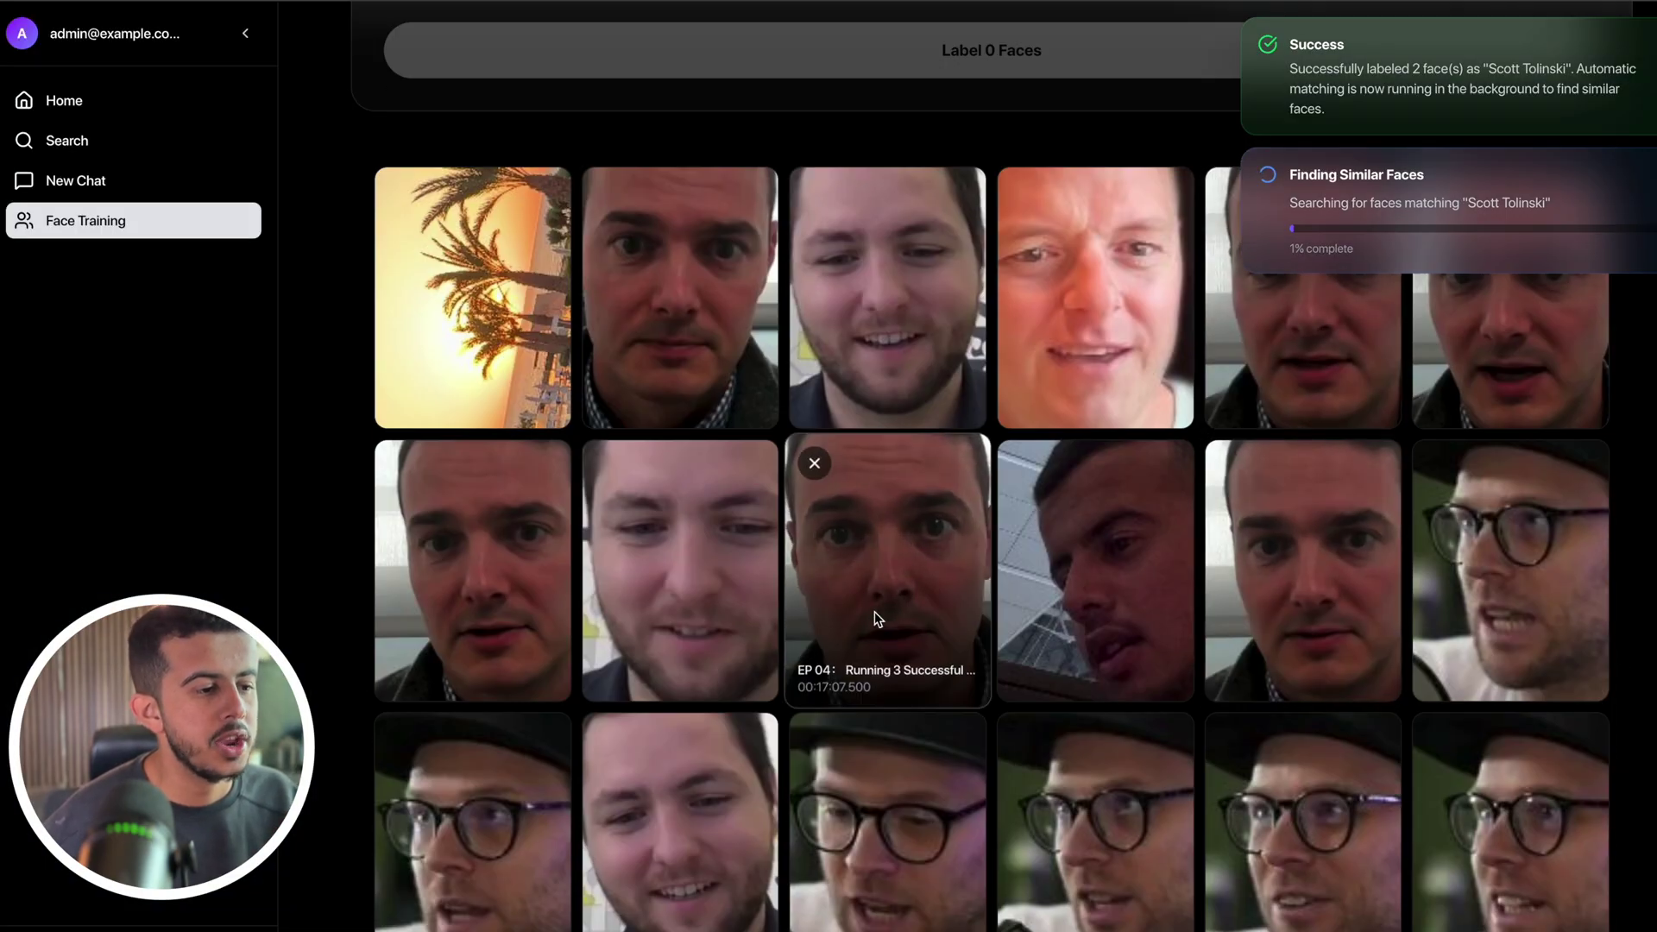
scroll(1271, 636, down, 2)
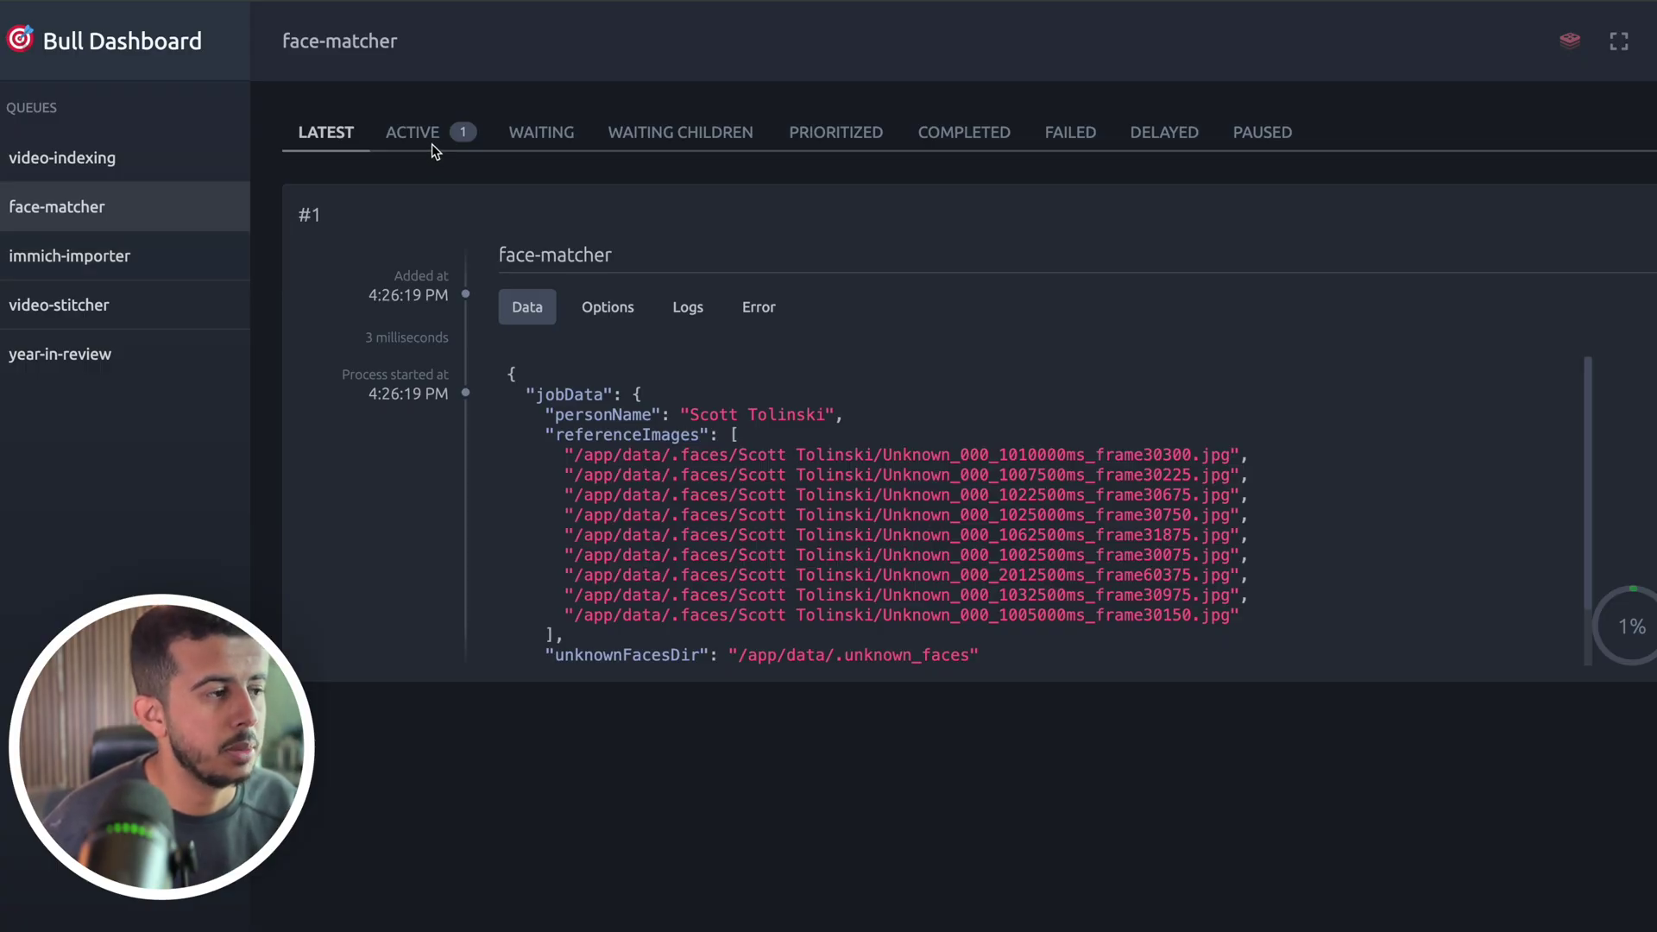
scroll(603, 525, down, 2)
scroll(603, 525, up, 1)
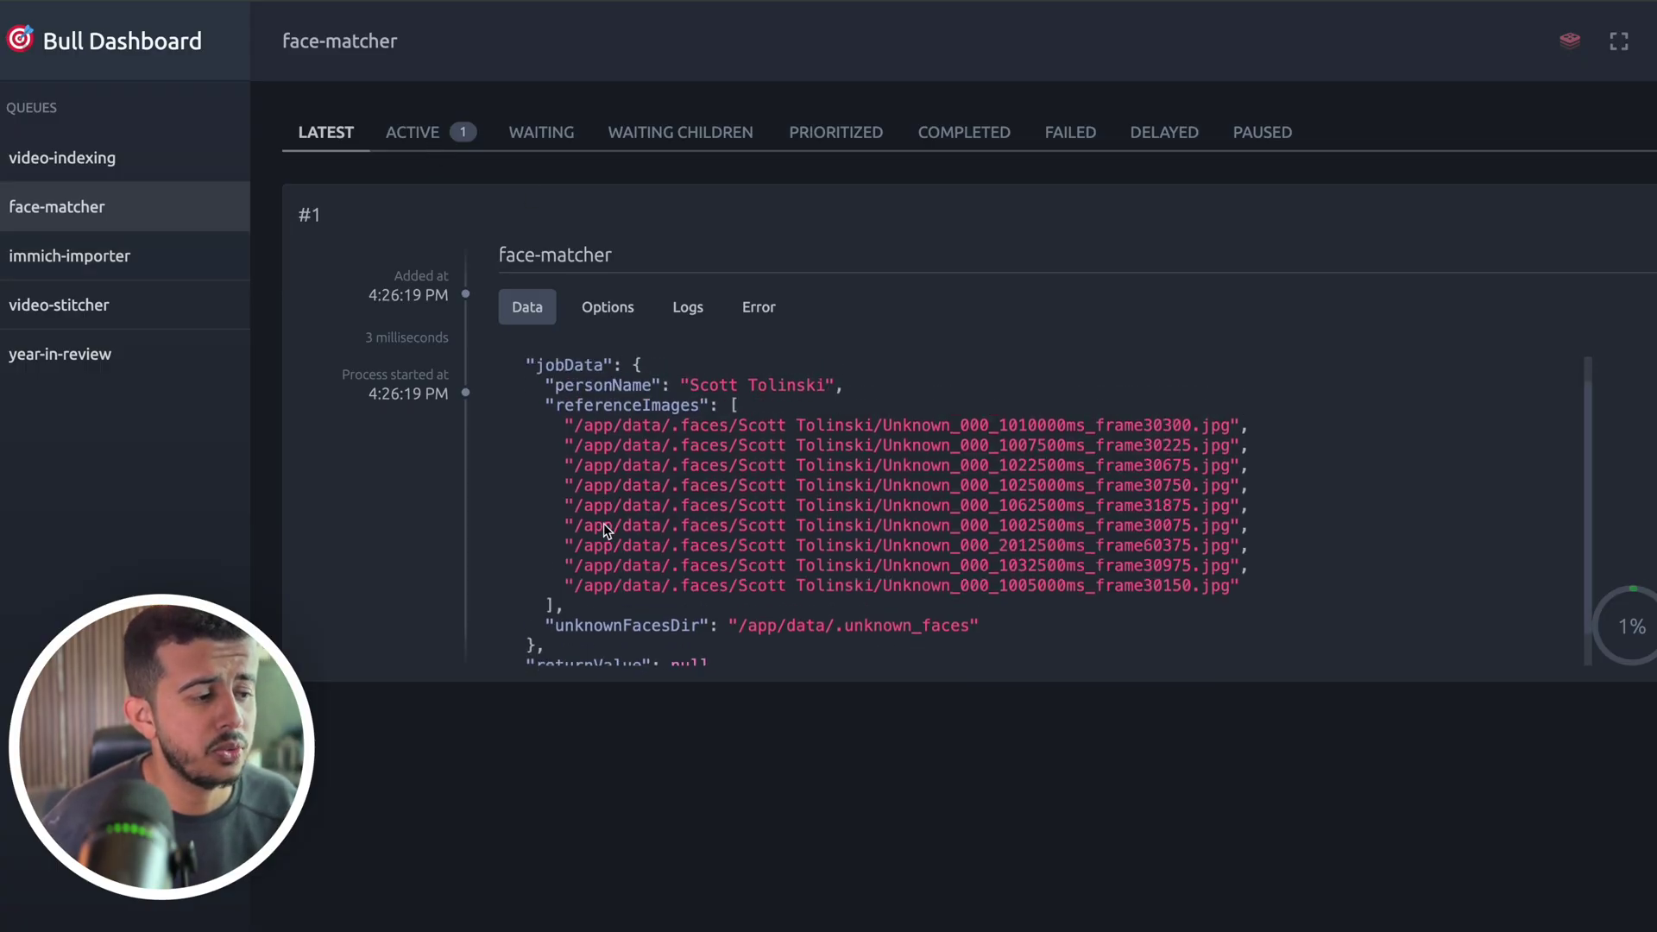
scroll(603, 523, up, 1)
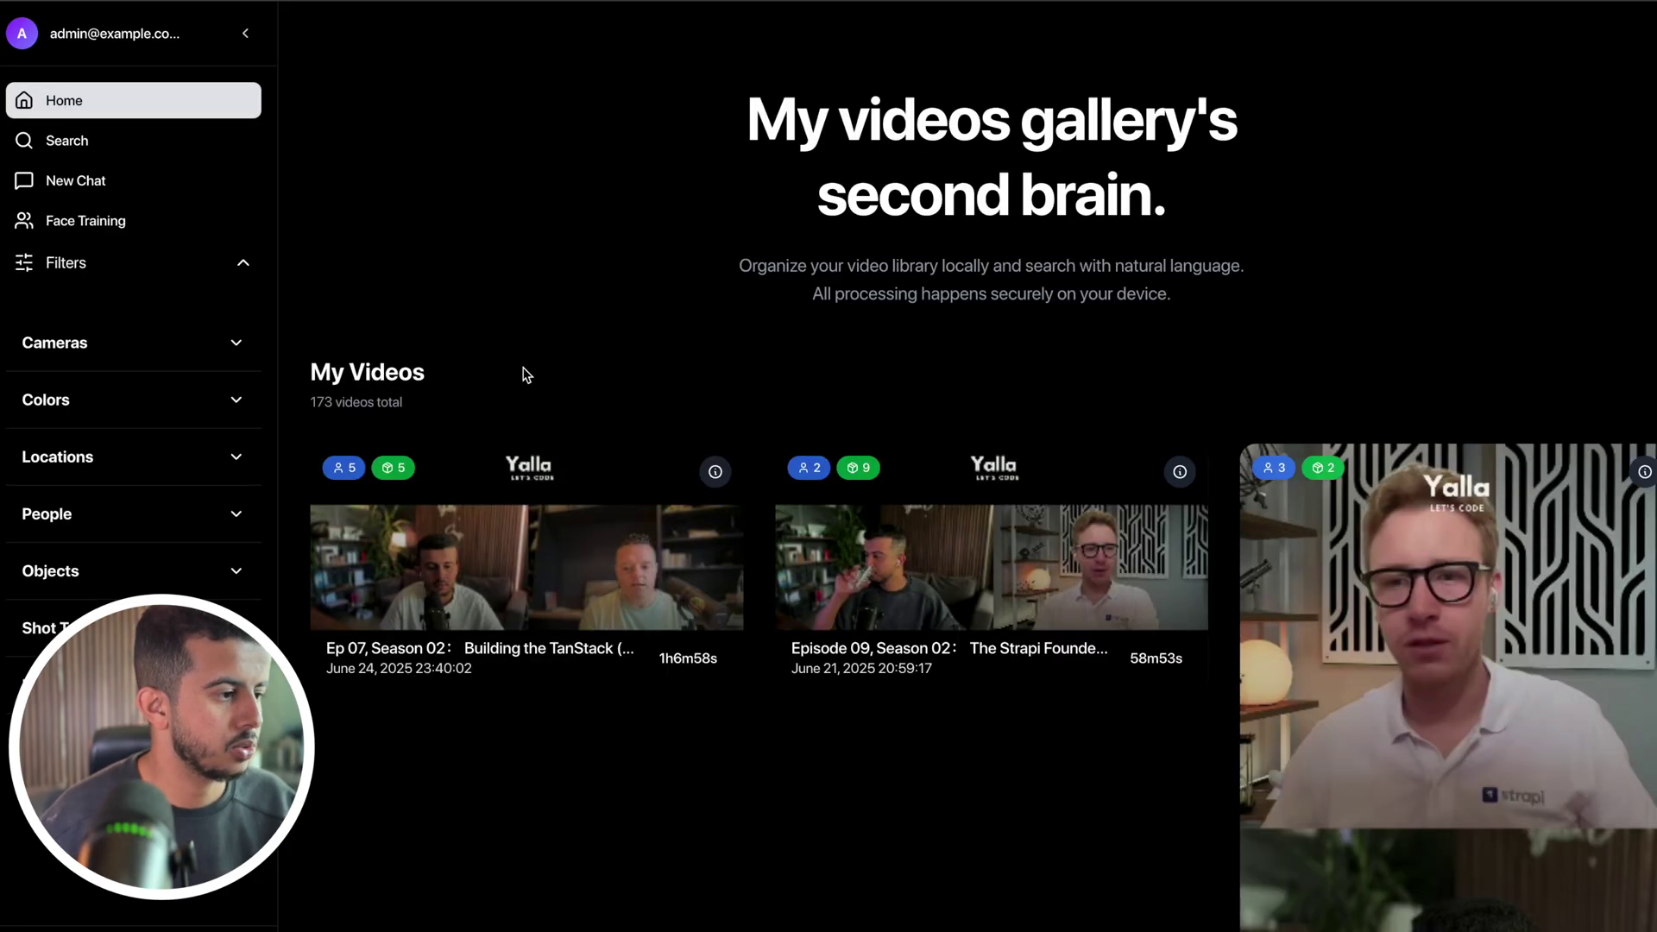
scroll(522, 363, down, 3)
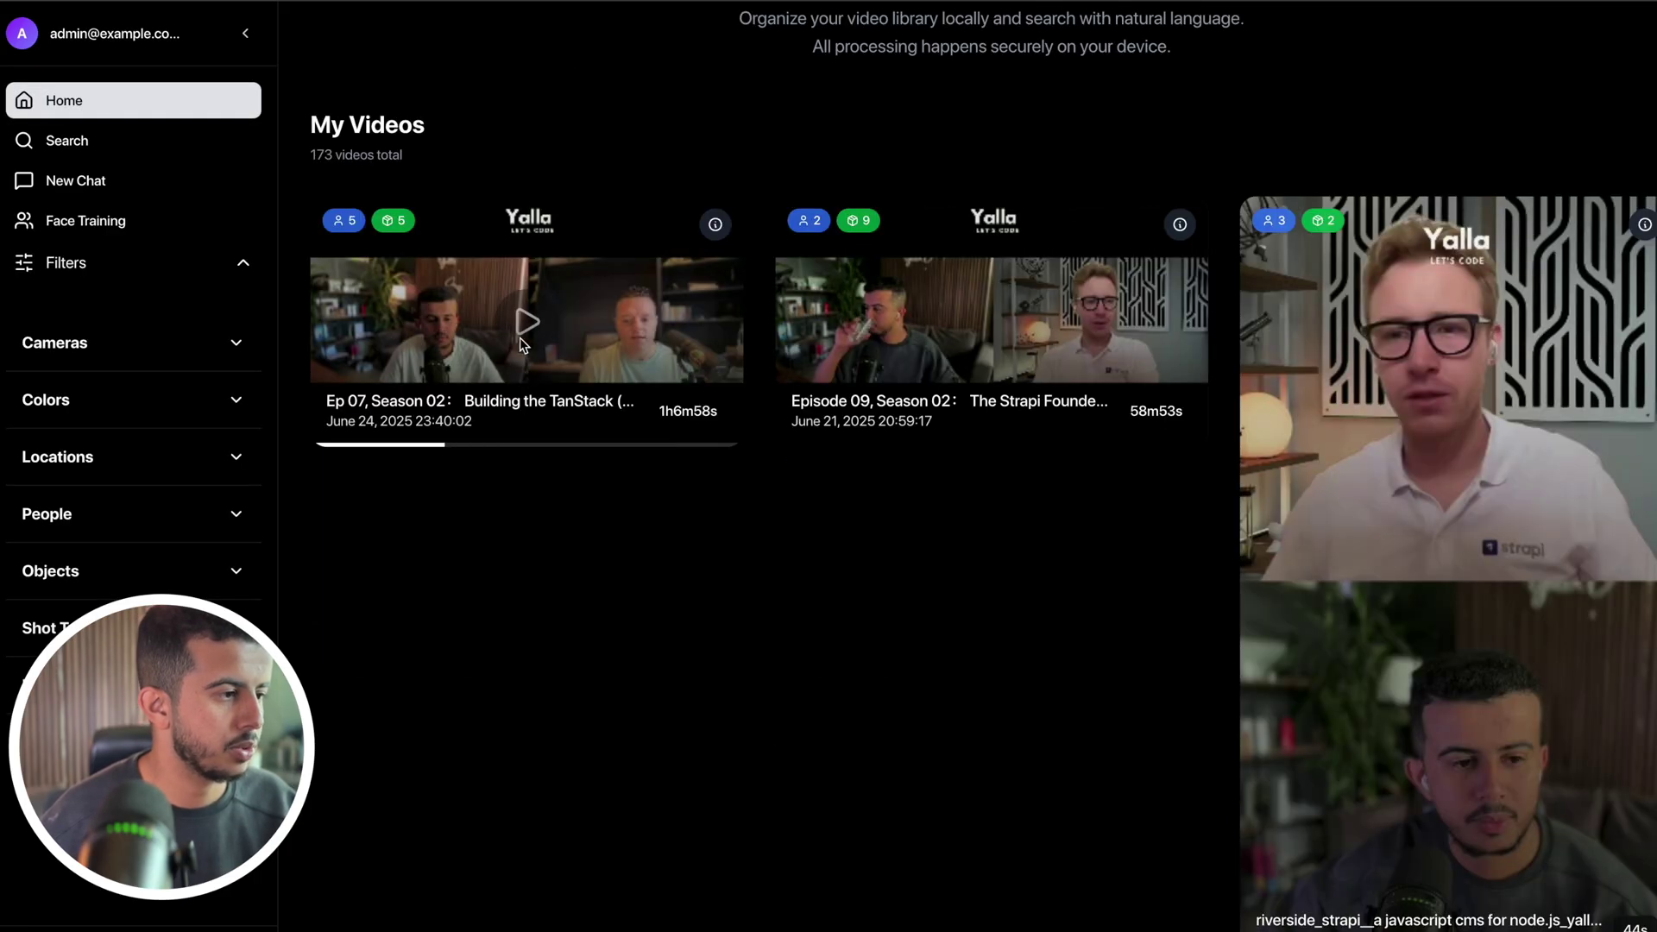
- Find the EP 01, Season 02 Morocco interview in My Videos and open it
scroll(946, 414, down, 5)
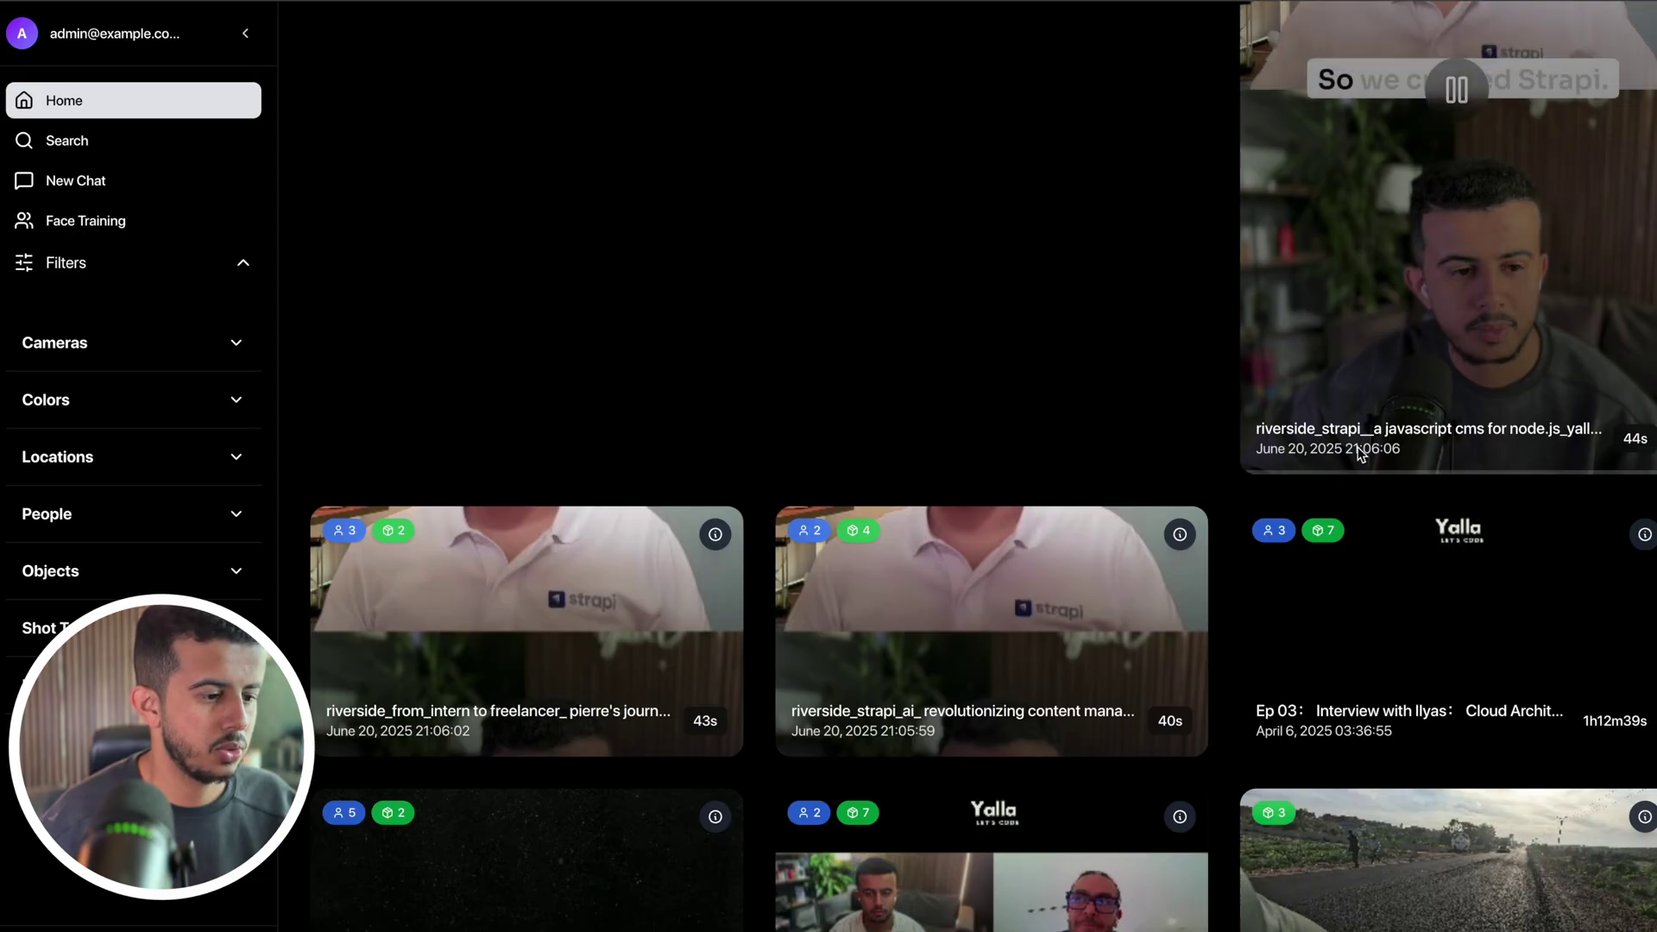
scroll(993, 518, down, 3)
mouse_move(1048, 592)
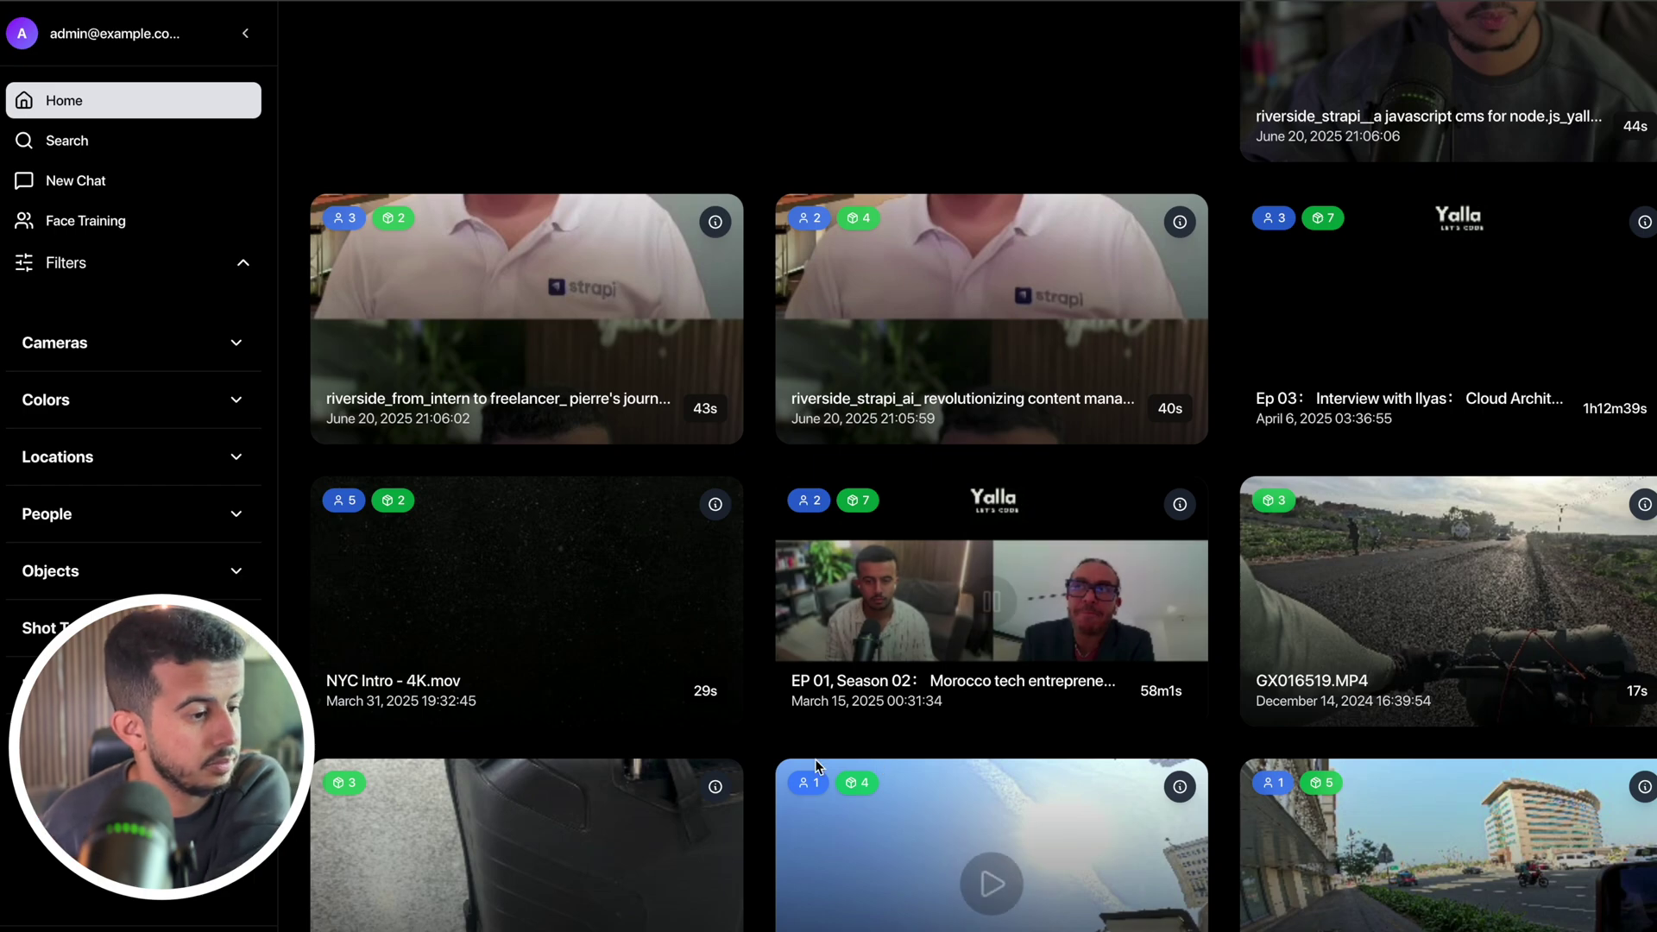
click(844, 684)
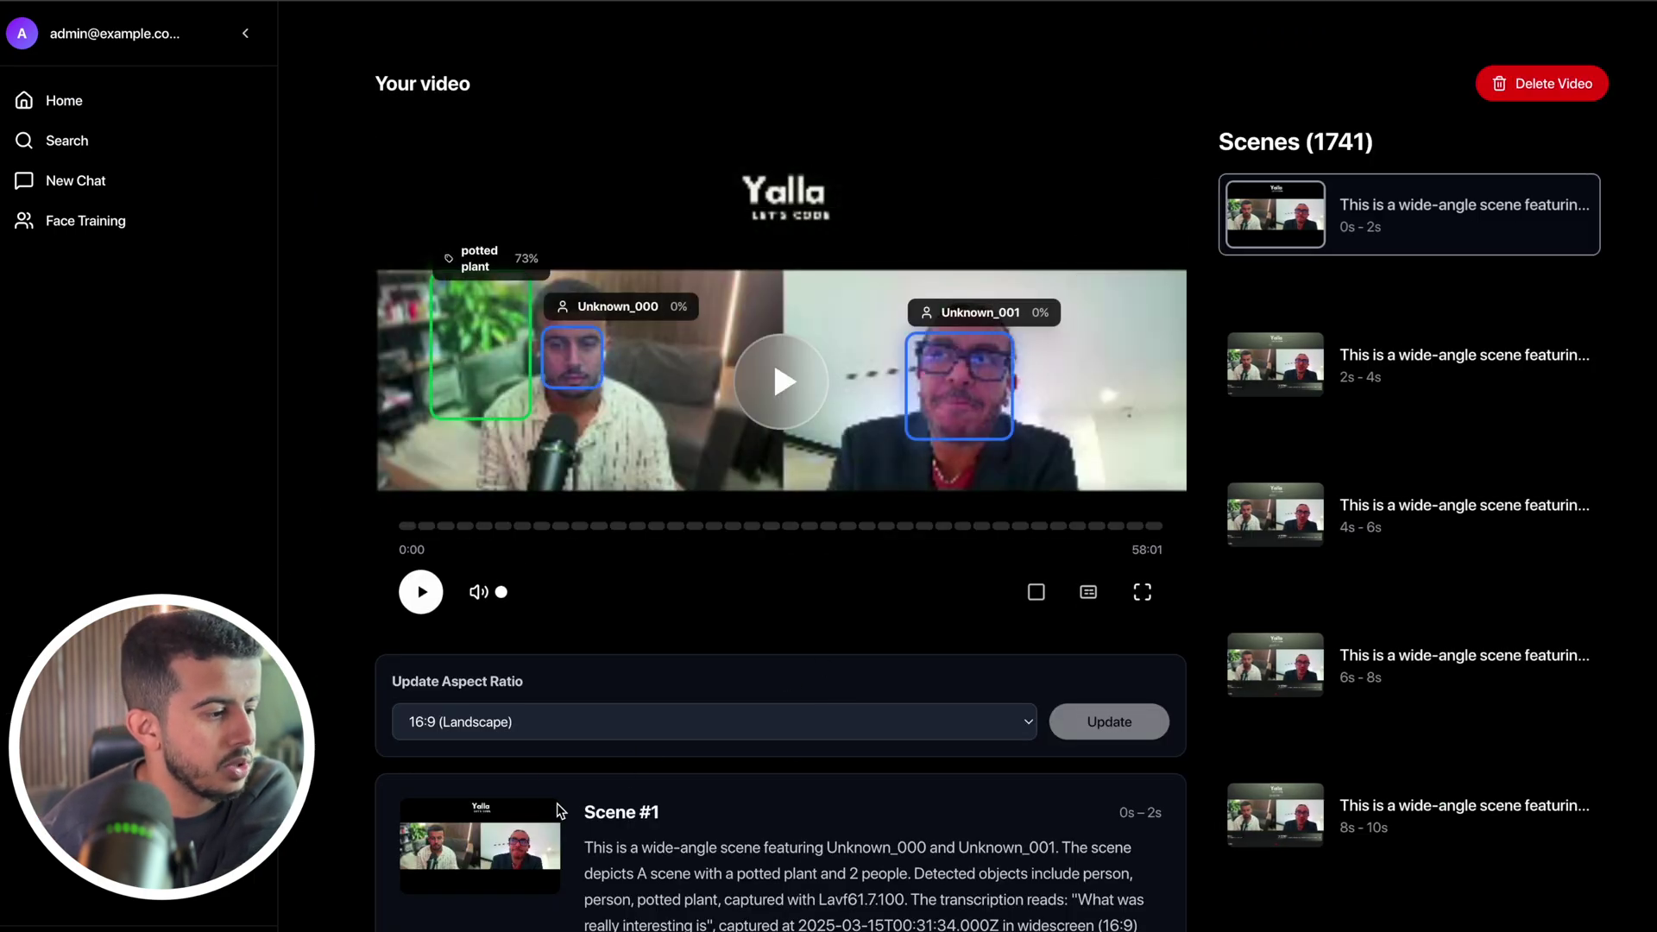
- Play the interview, jump to about 8:10 and select scene #246's description
scroll(511, 766, down, 2)
scroll(345, 614, up, 2)
scroll(444, 624, down, 1)
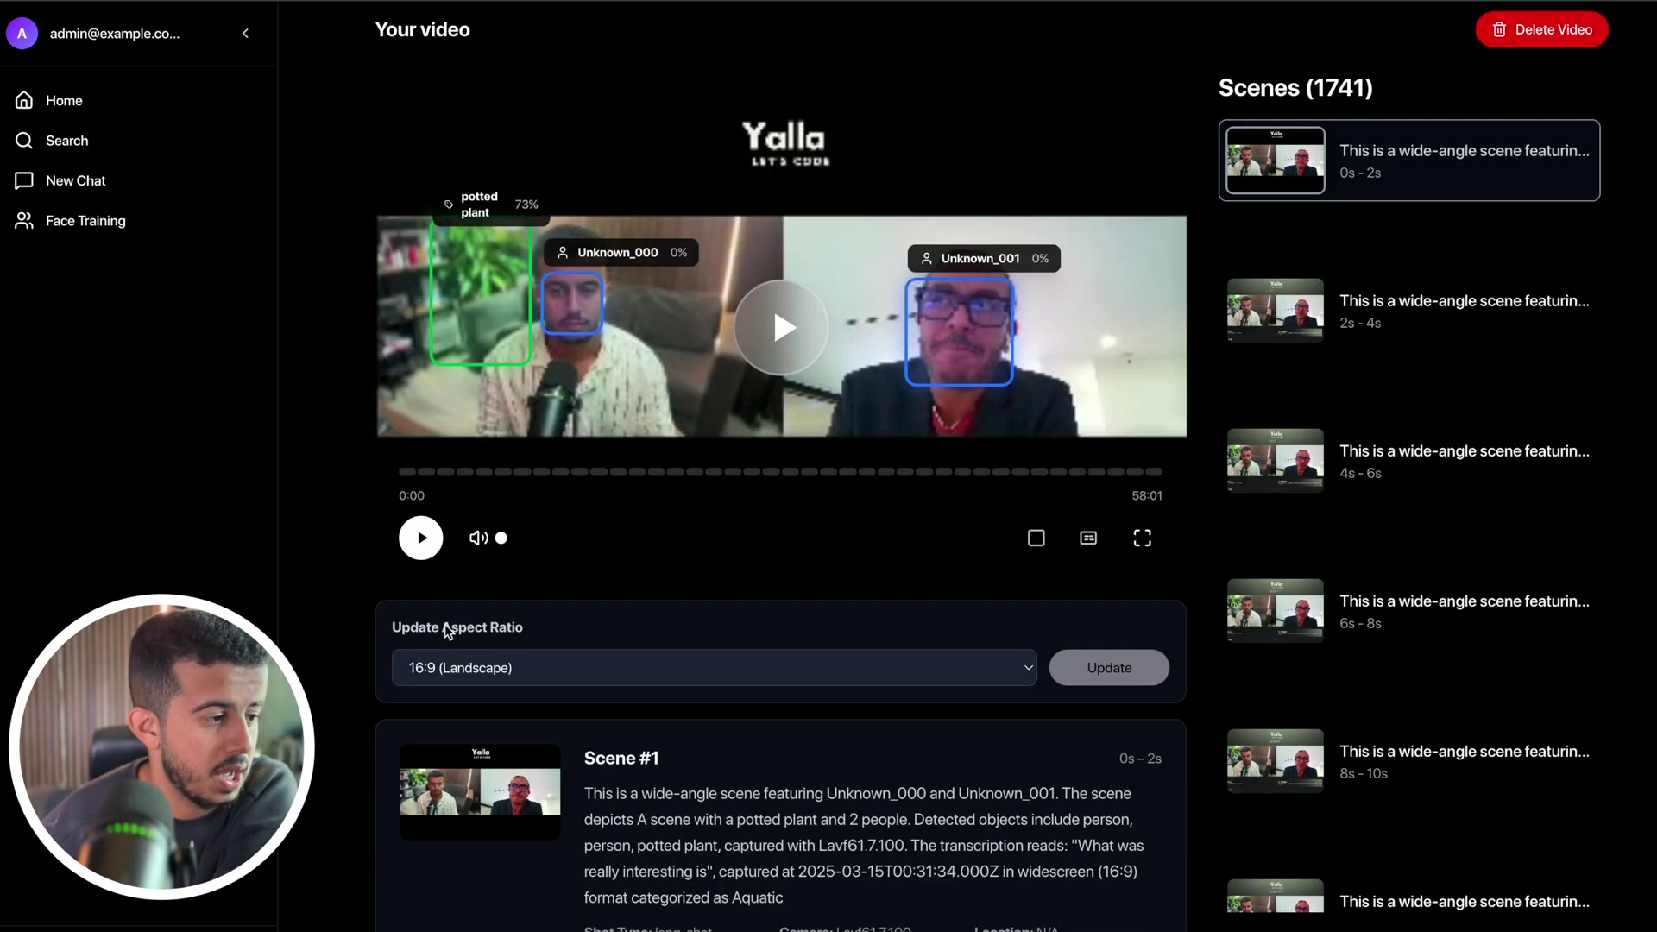
scroll(762, 662, down, 1)
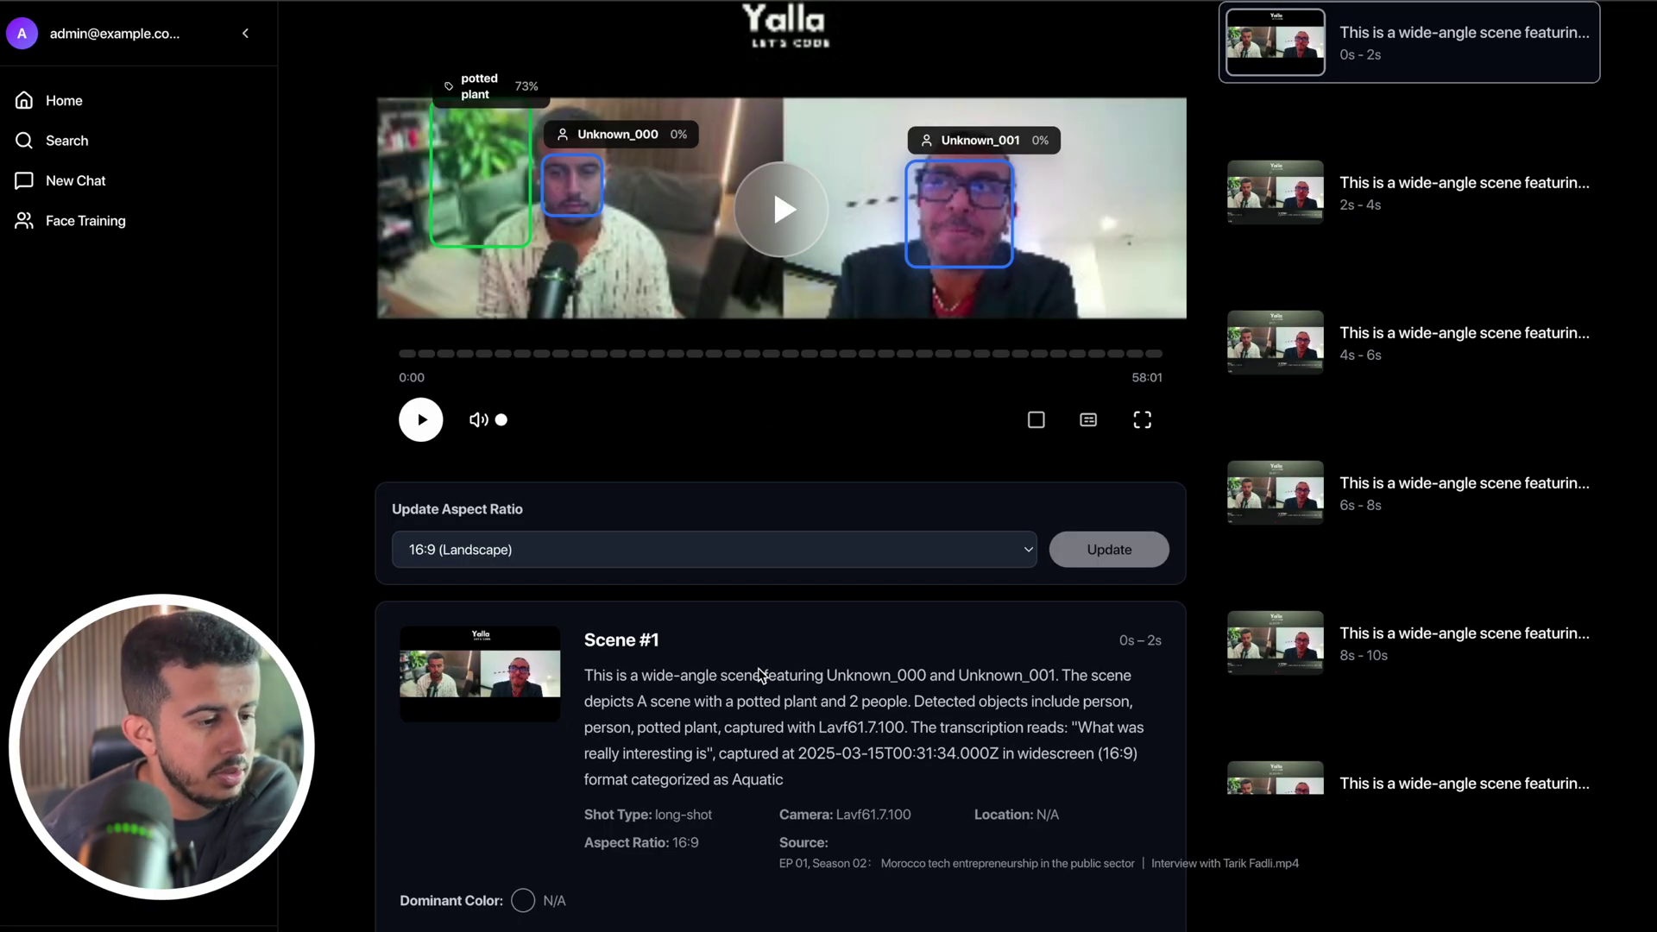
scroll(794, 859, up, 2)
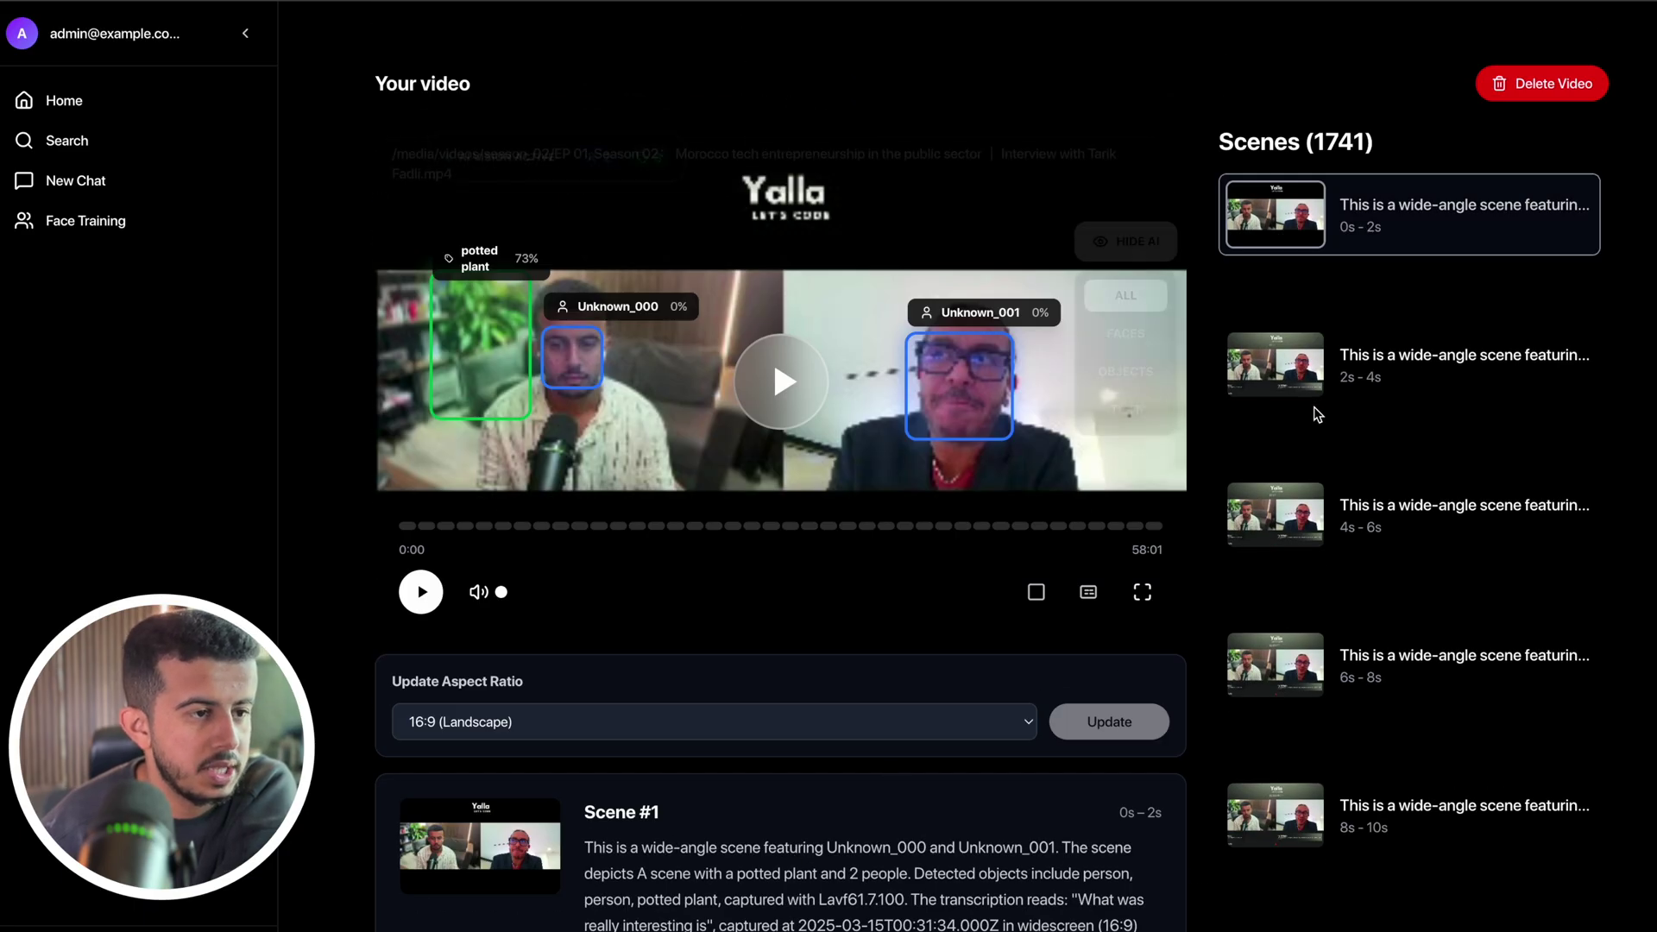
scroll(1305, 428, down, 1)
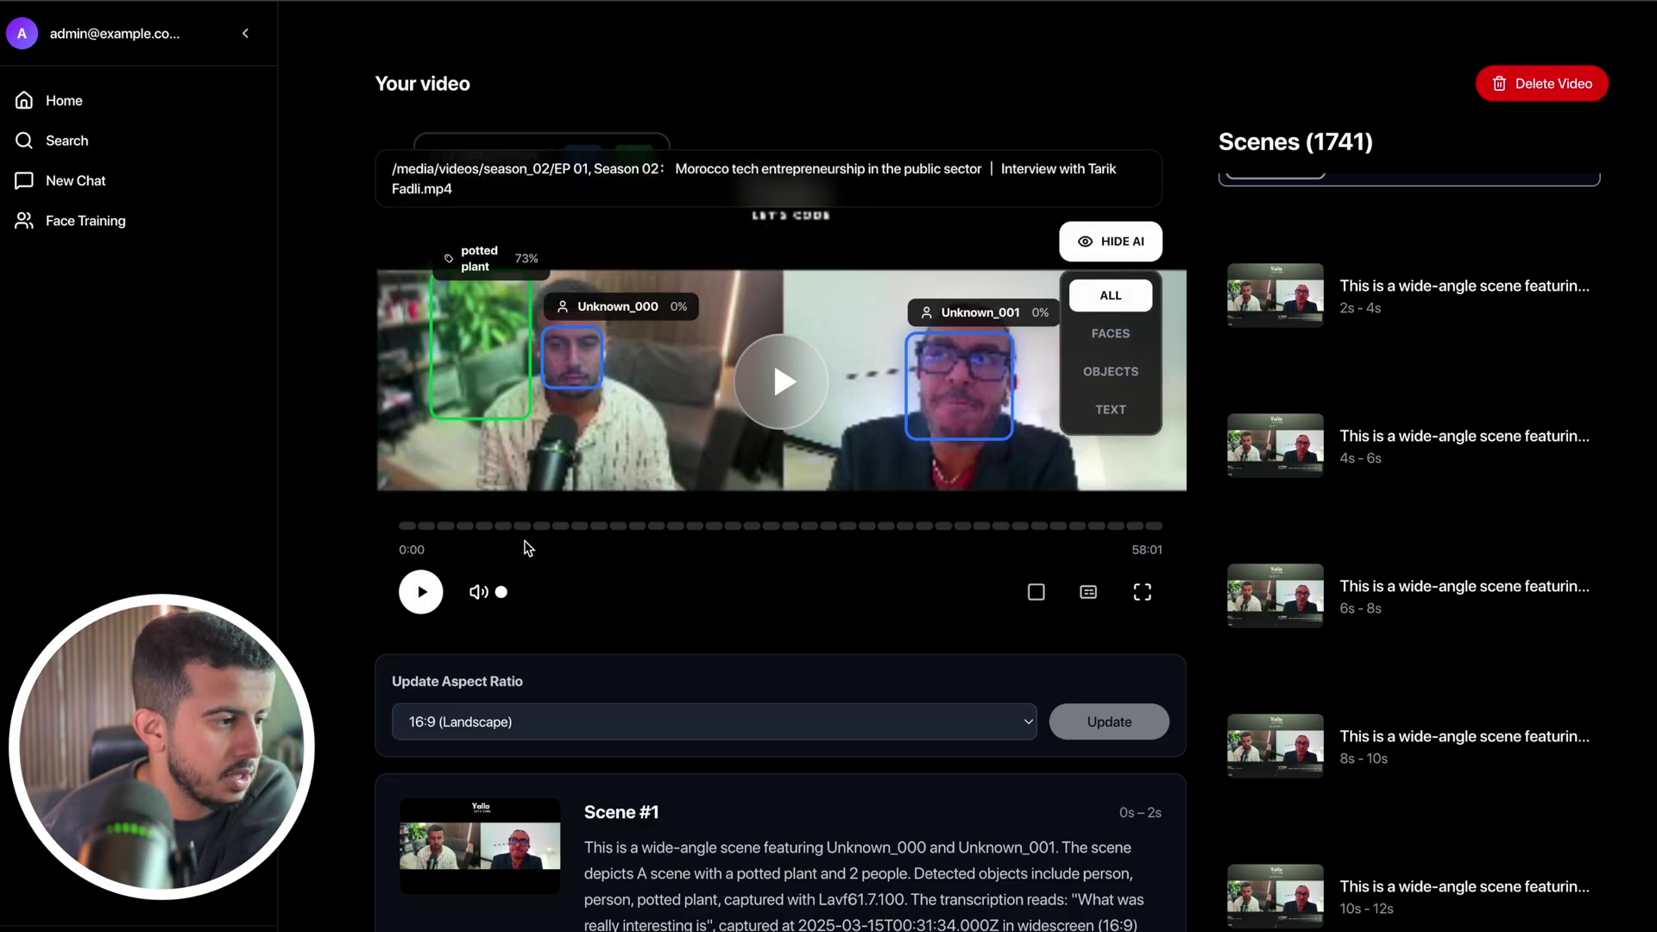
key(space)
click(504, 526)
scroll(616, 740, down, 3)
drag(584, 569, 926, 682)
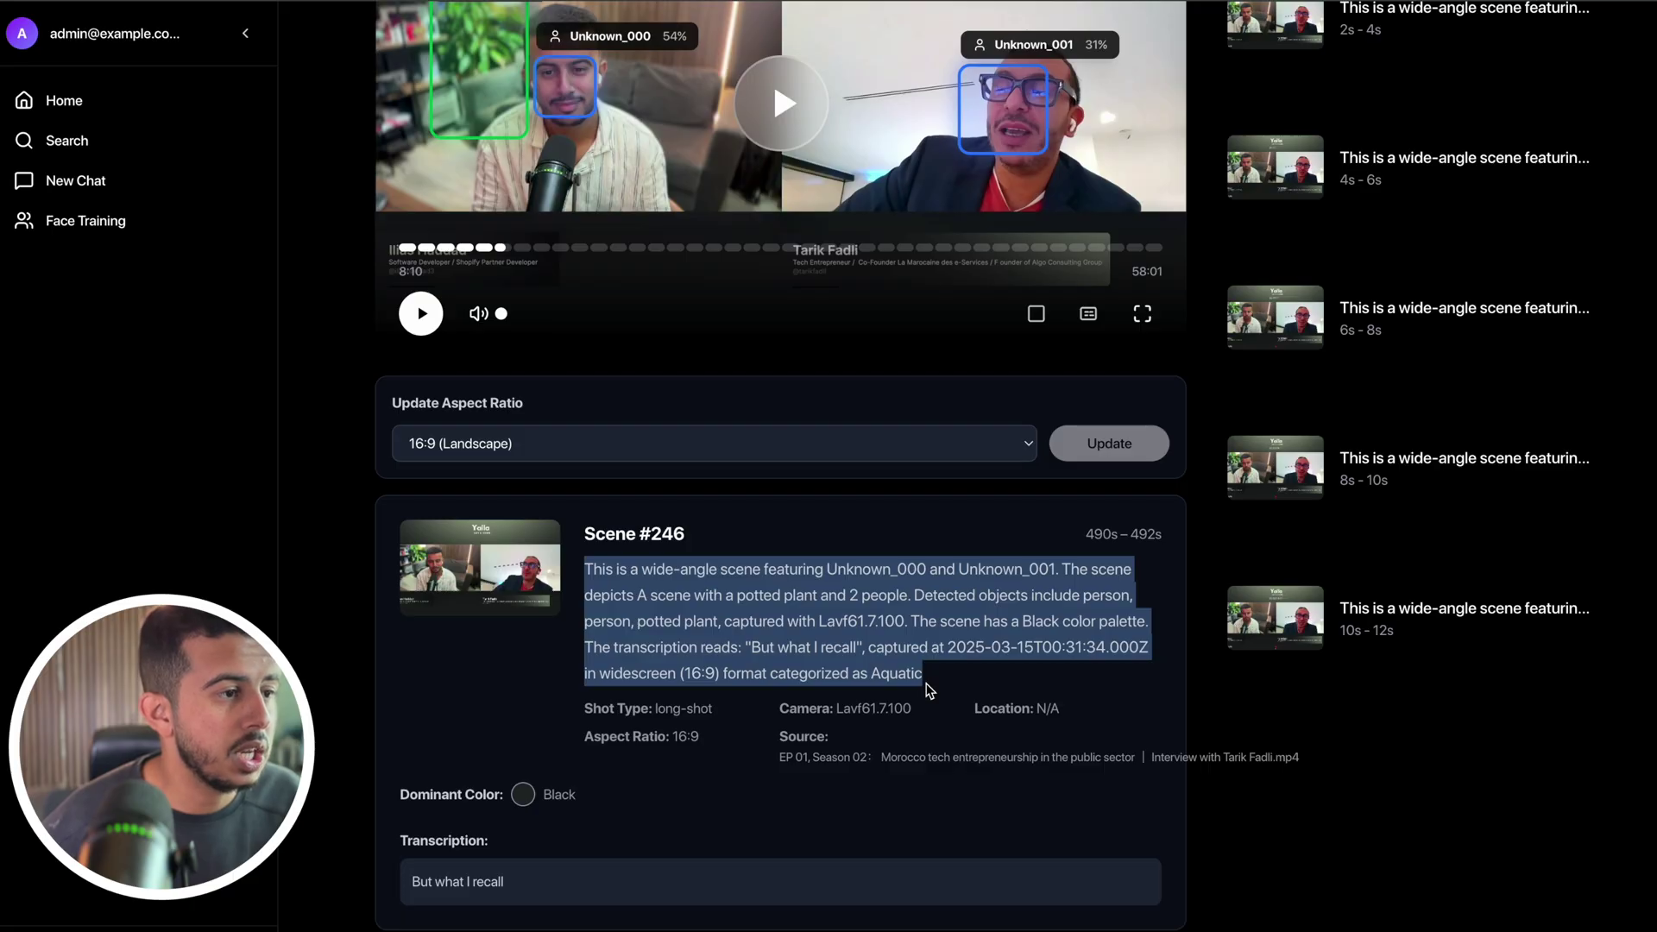
scroll(929, 690, up, 2)
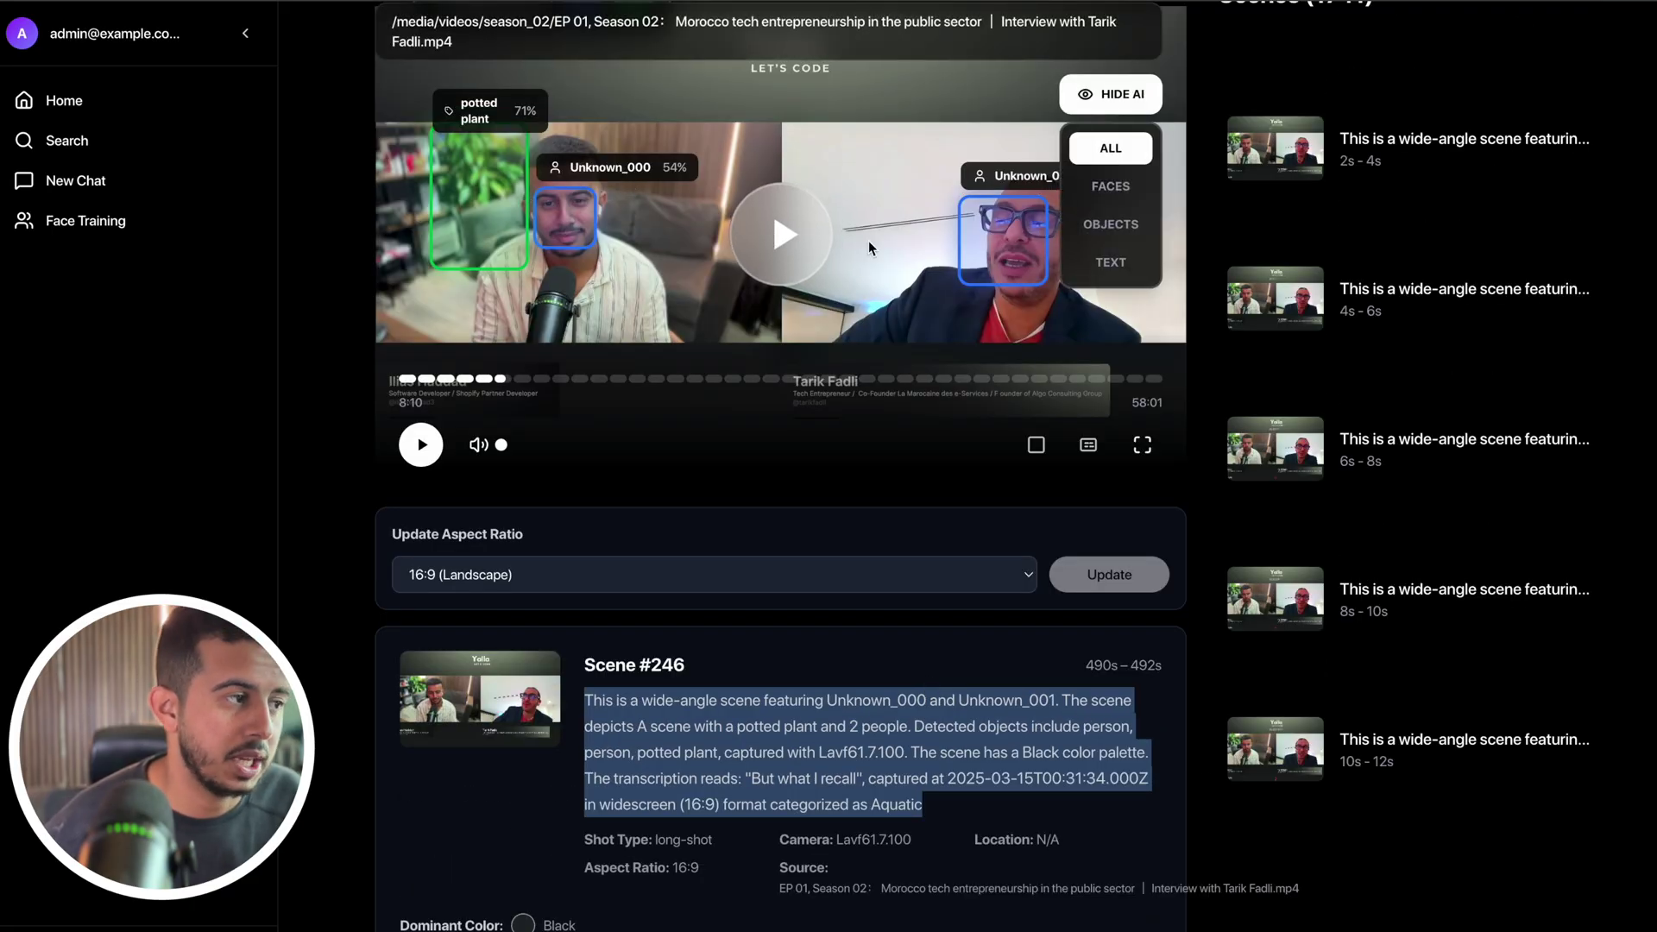
- Hide face and object overlays, keeping only text detections, and pause at 8:13
click(1108, 186)
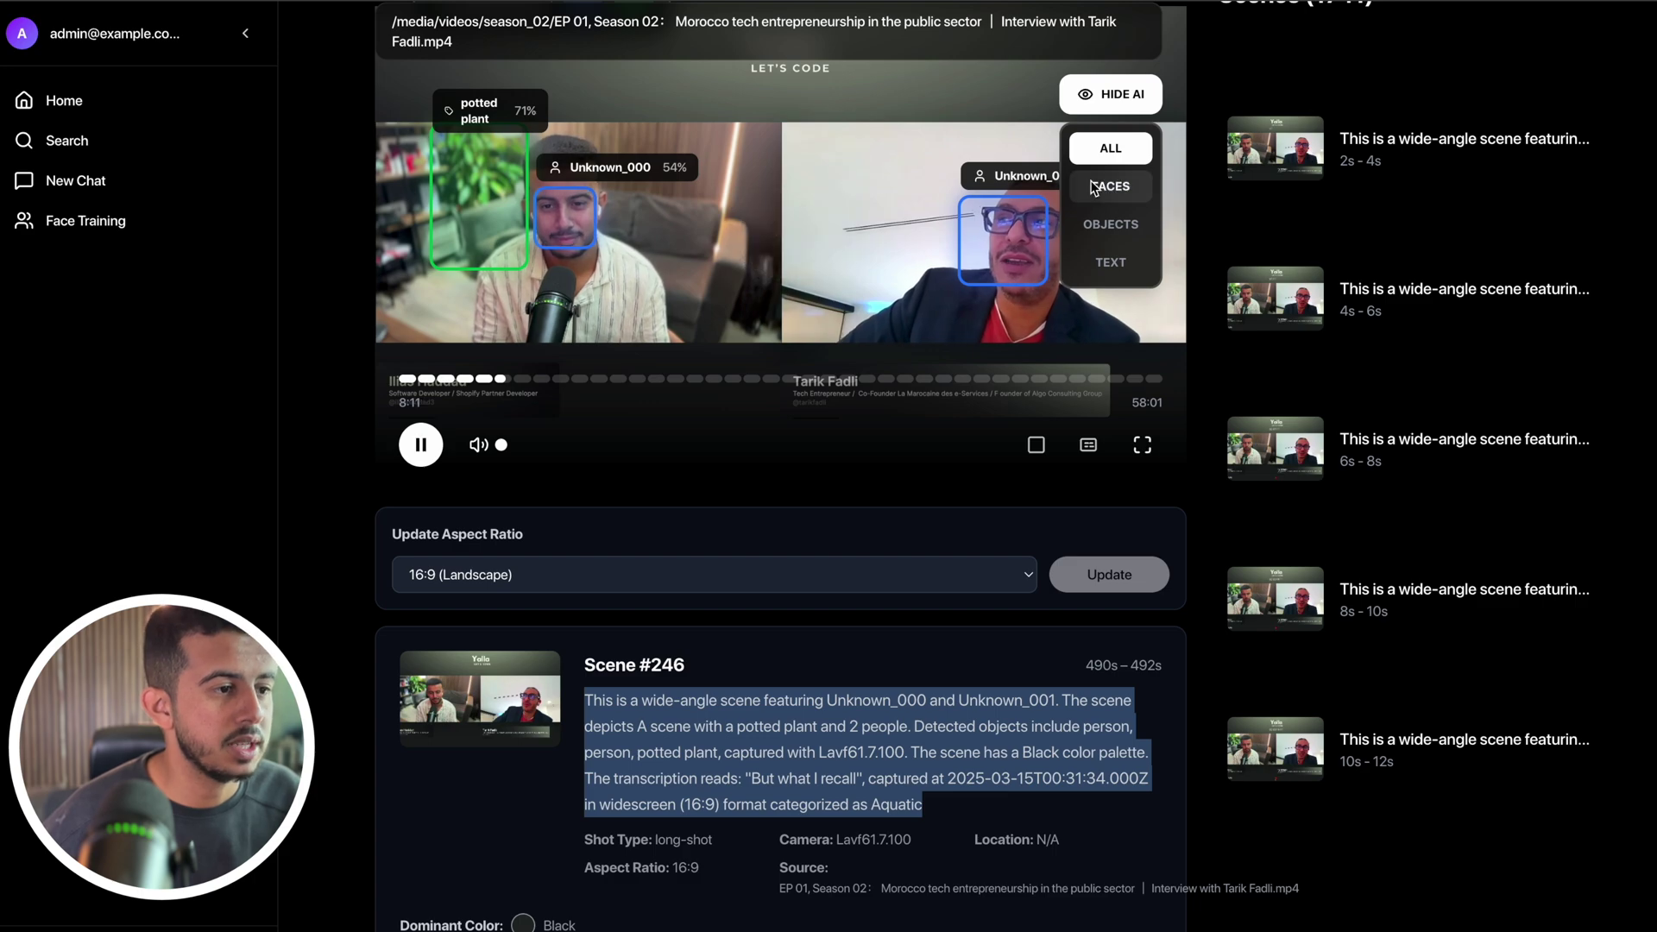
click(1100, 226)
click(1095, 258)
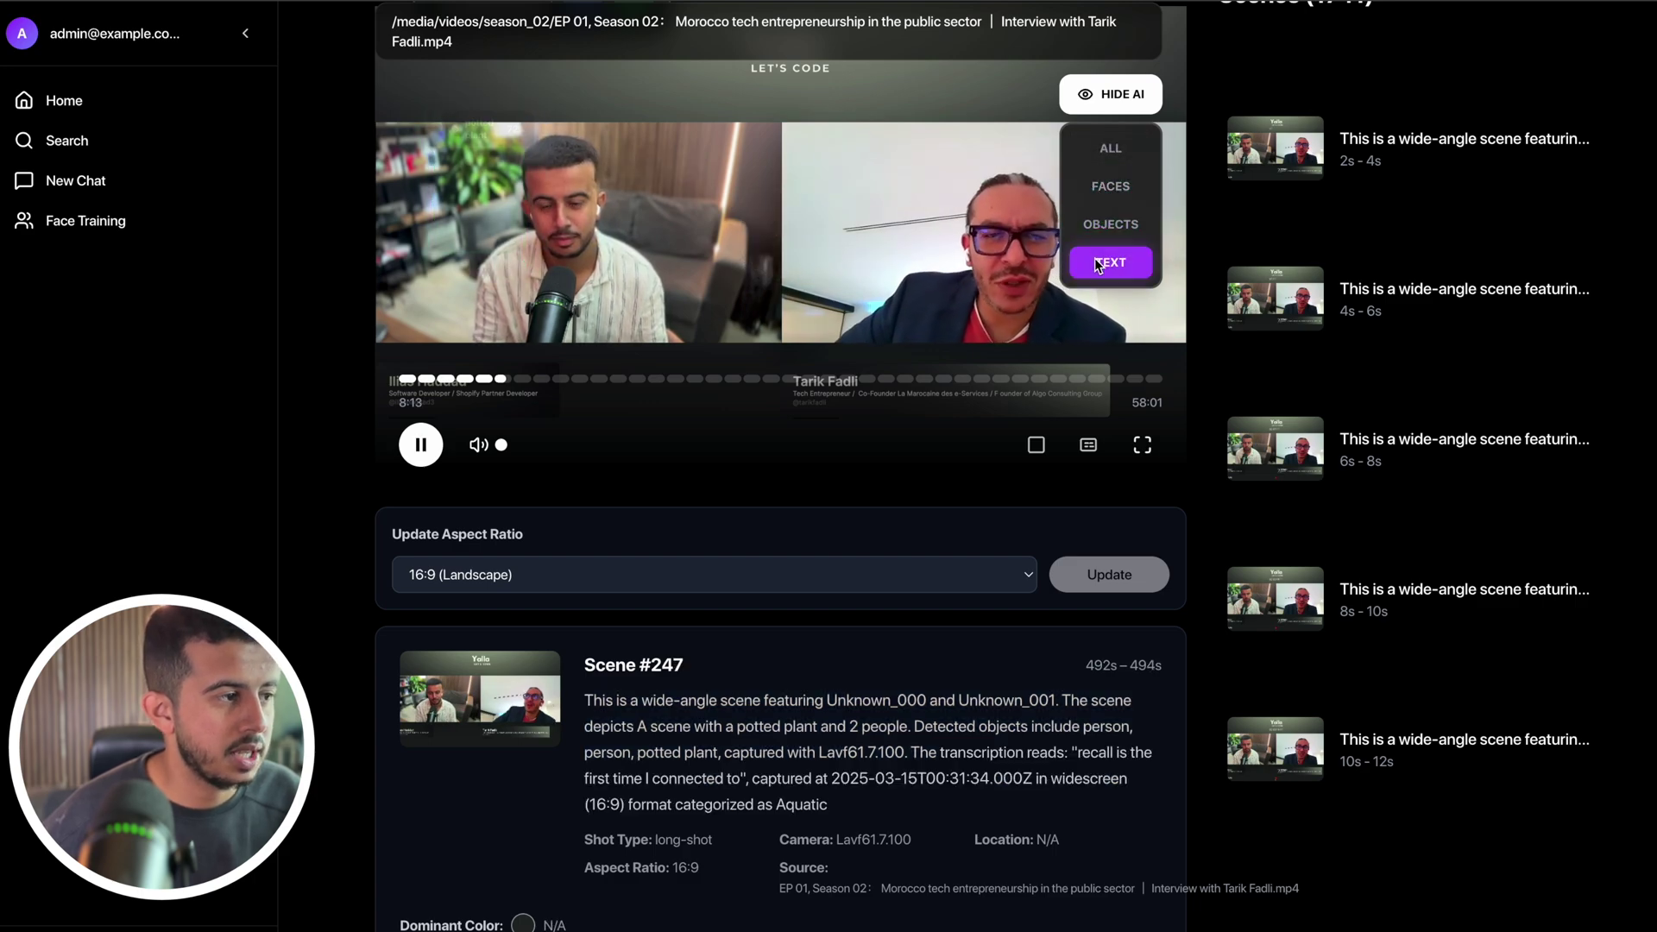
click(828, 243)
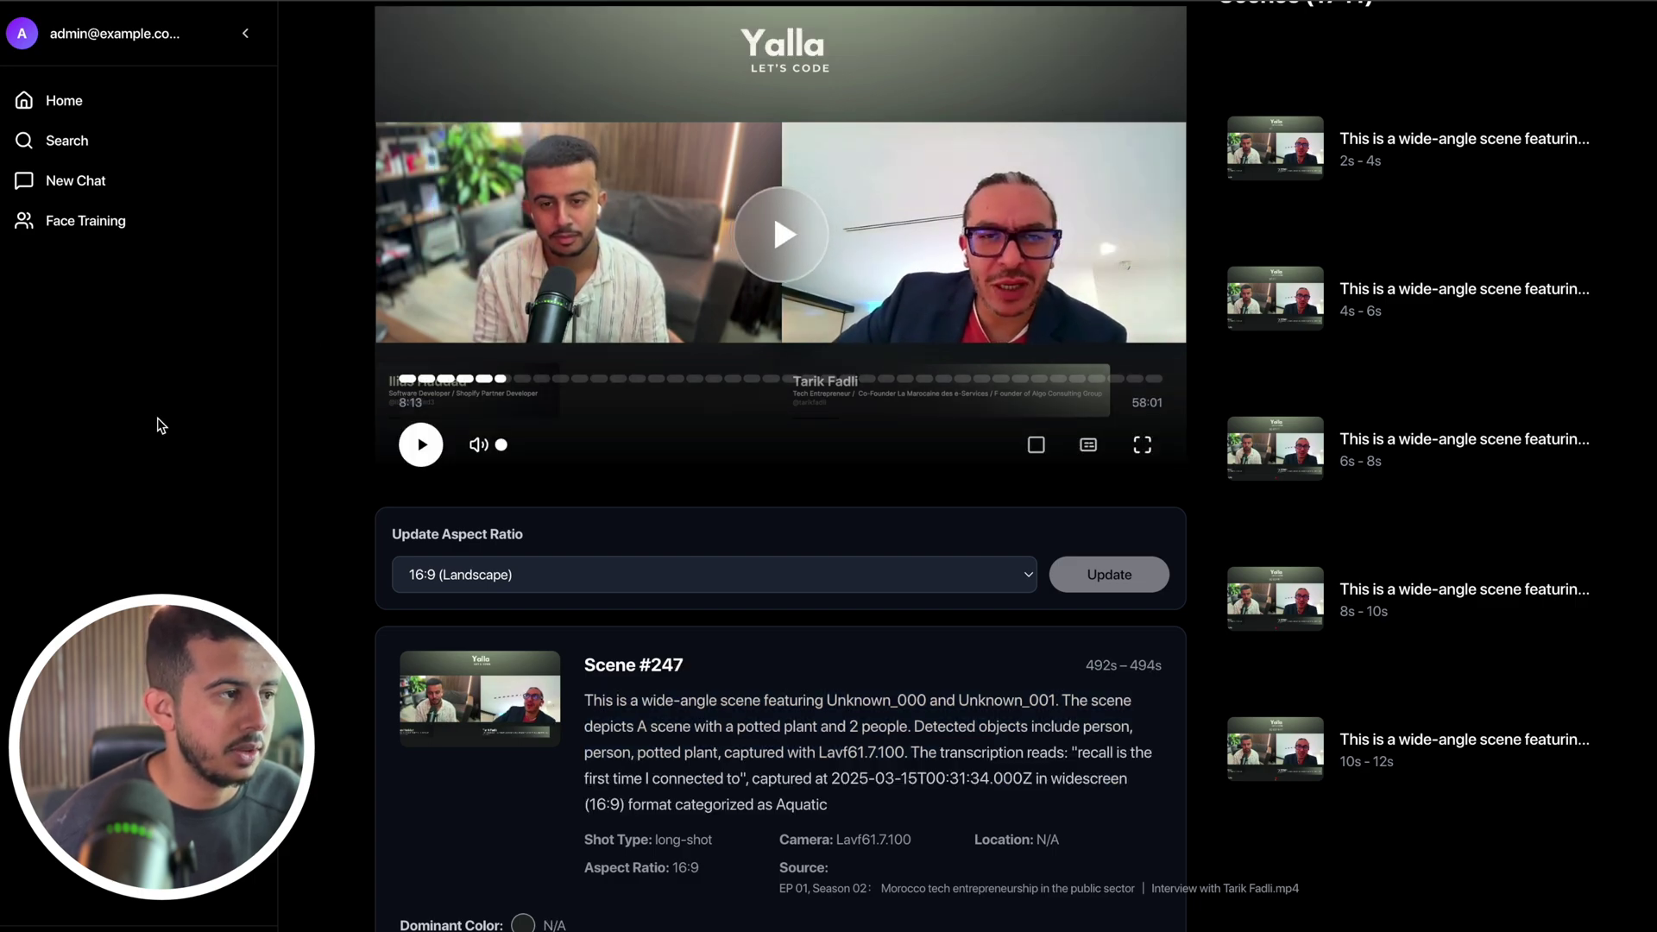
scroll(660, 614, down, 2)
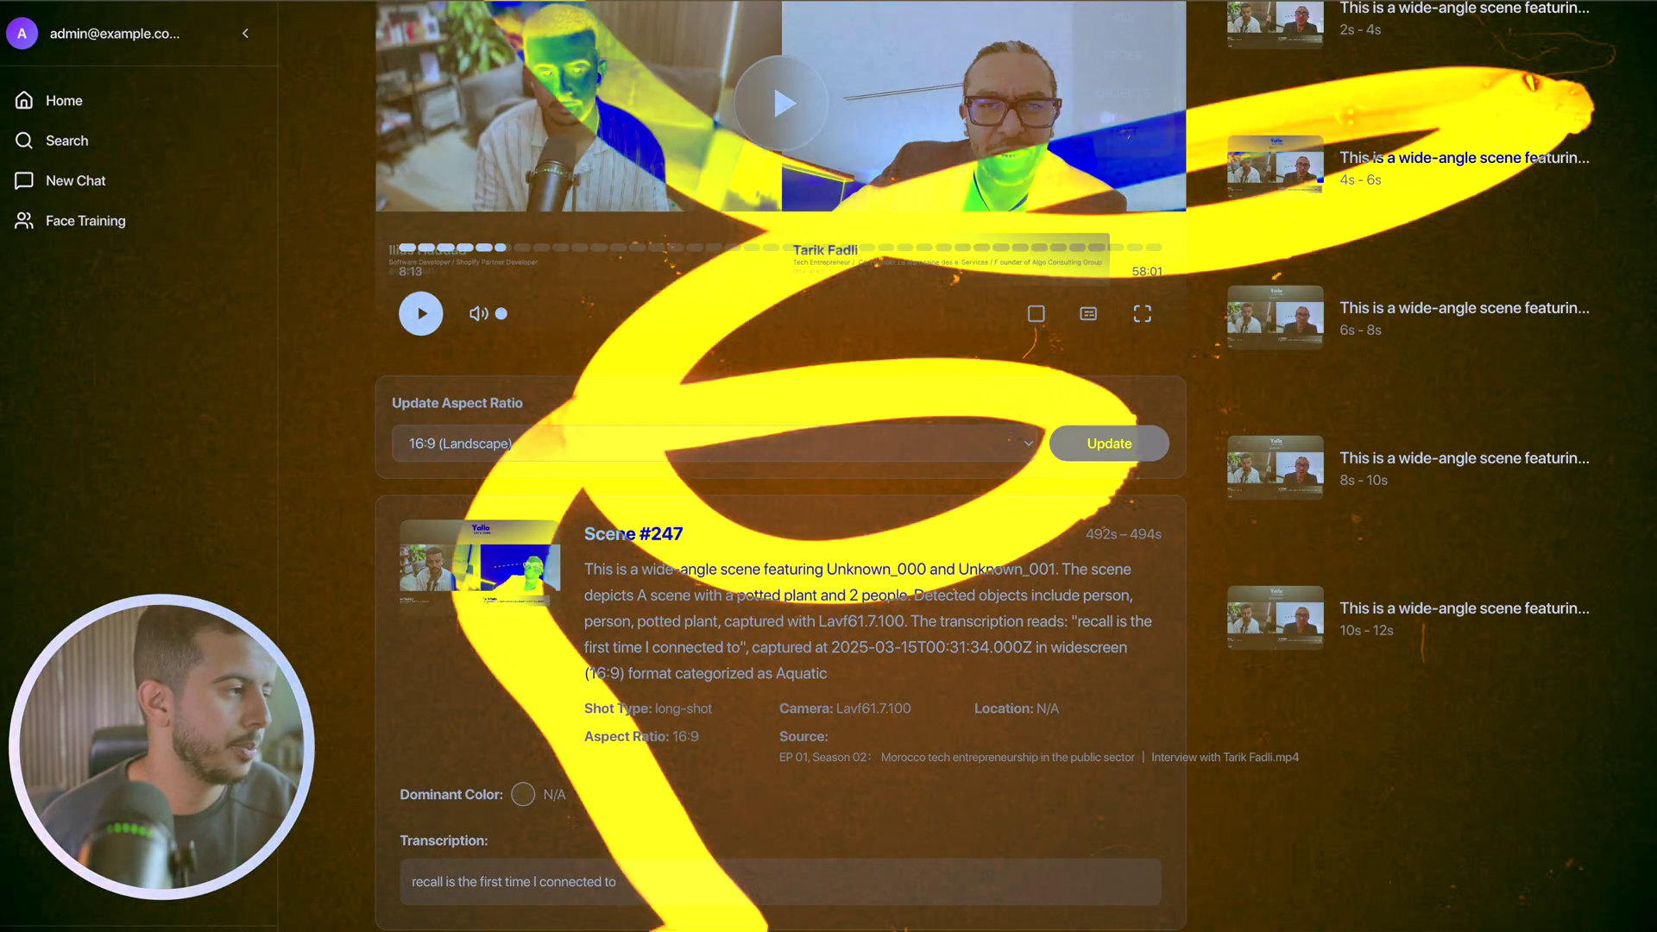
scroll(232, 299, up, 3)
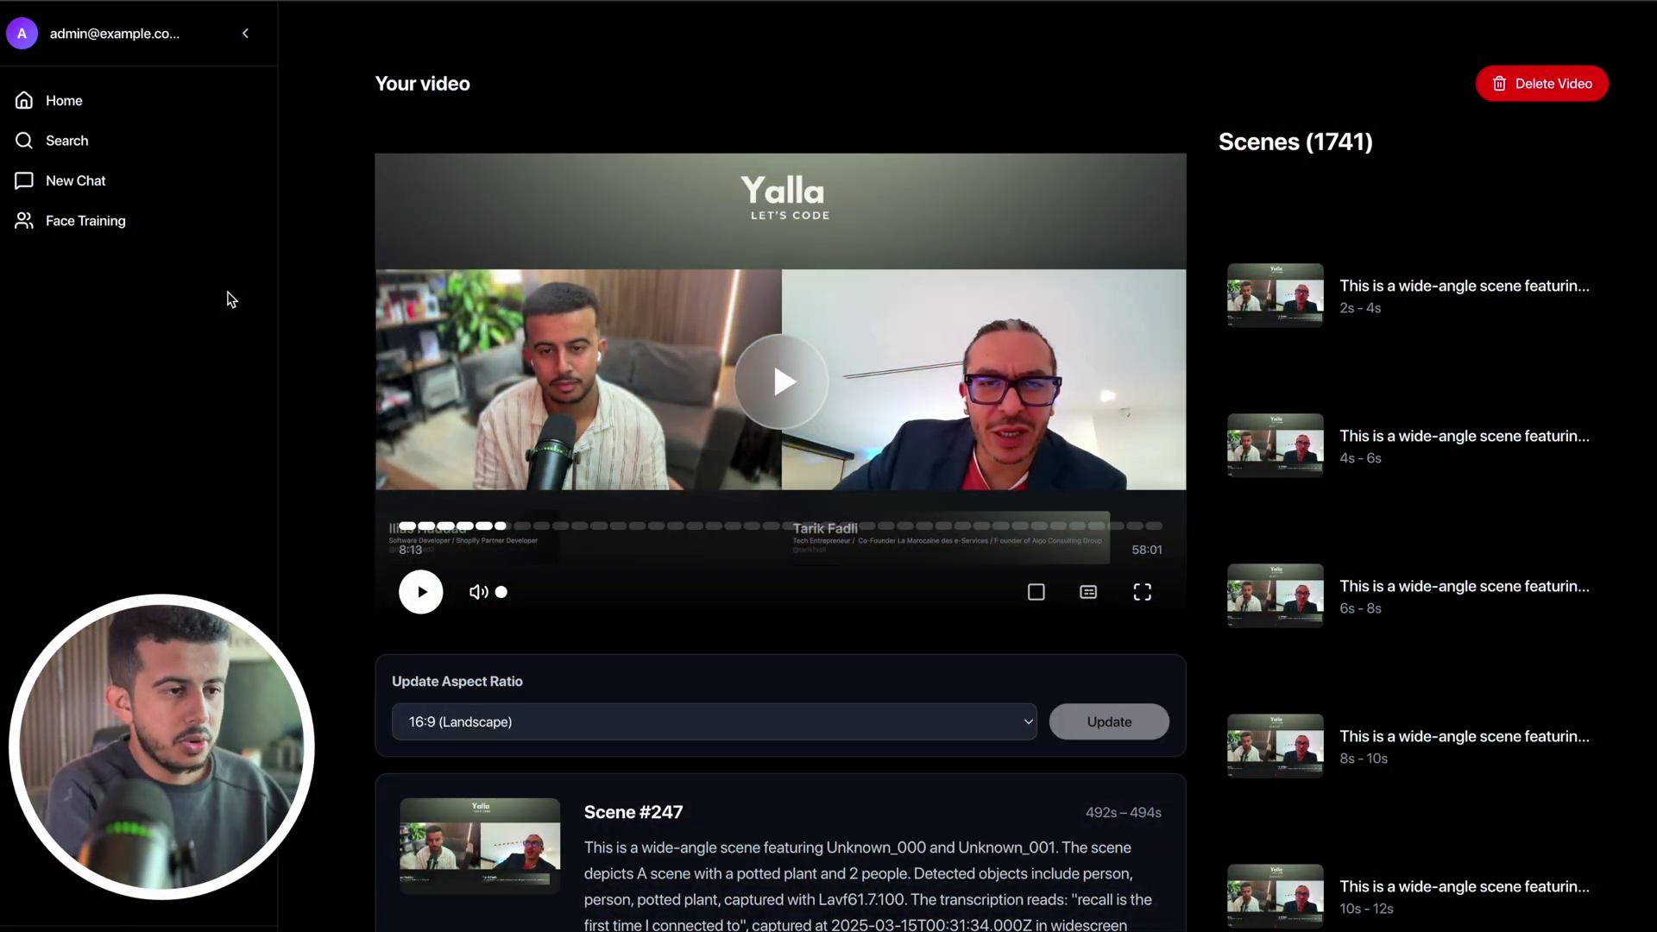